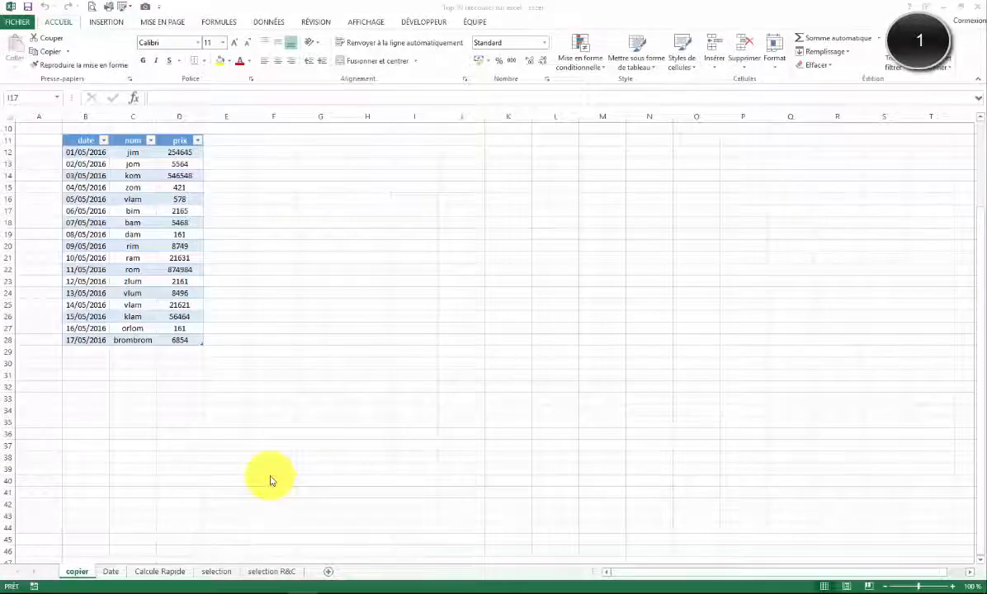
# Look through the Date, Calcule Rapide, selection and selection R&C sheets, ending on the copier sheet
pyautogui.click(105, 570)
pyautogui.click(160, 571)
pyautogui.click(217, 572)
pyautogui.click(271, 572)
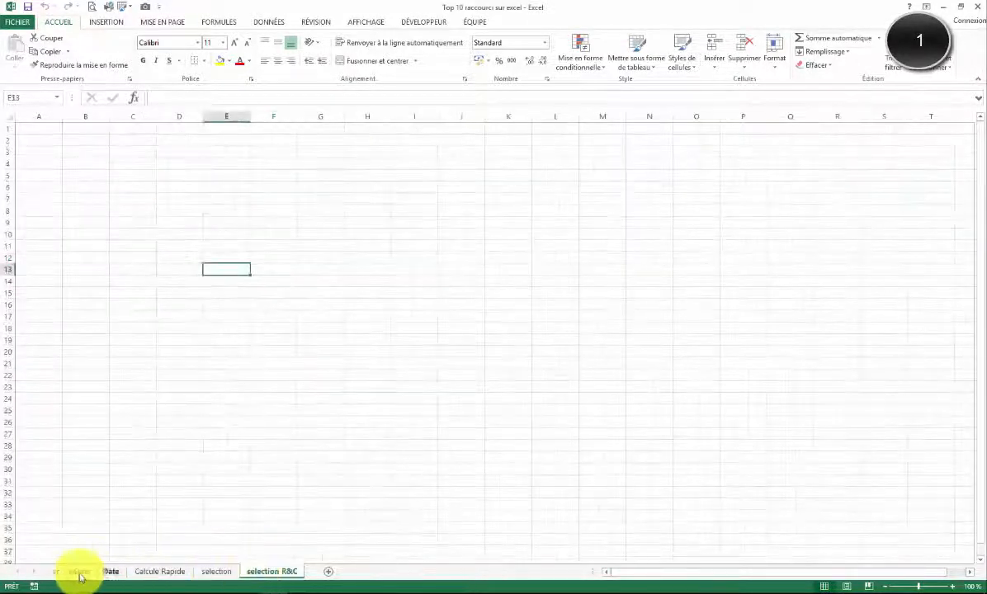
pyautogui.click(77, 571)
pyautogui.click(111, 571)
pyautogui.click(160, 571)
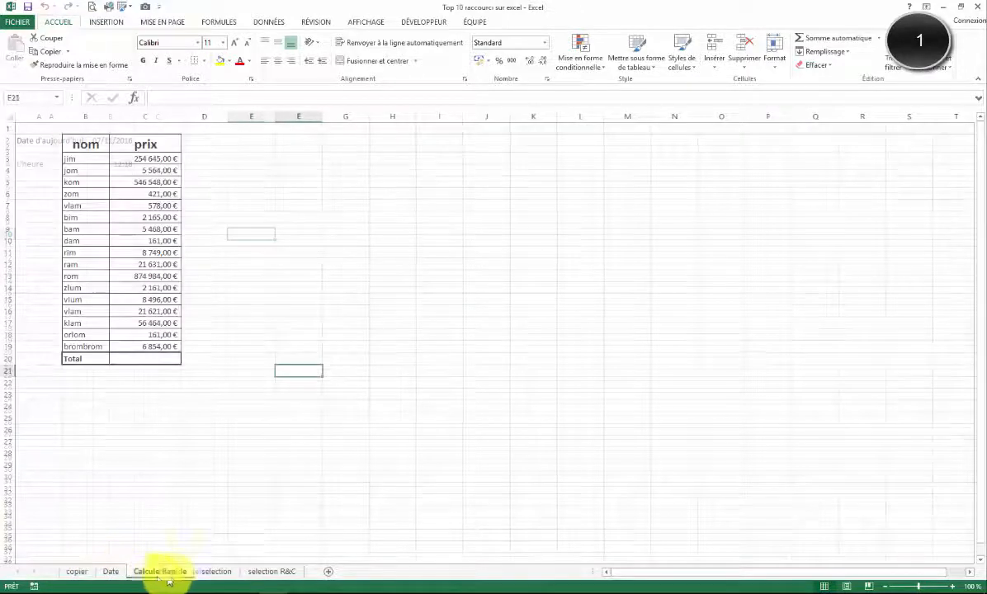
pyautogui.click(216, 571)
pyautogui.click(272, 572)
pyautogui.click(76, 572)
pyautogui.click(275, 349)
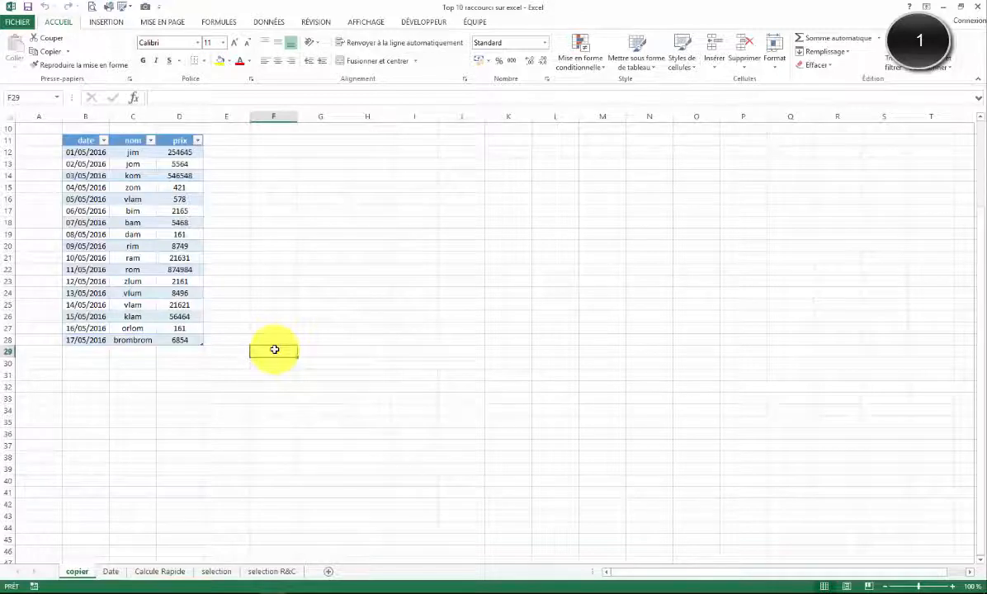
# Step forward and backward through the neighbouring worksheets one at a time, returning to the copier sheet
pyautogui.hotkey('ctrl', 'pagedown')
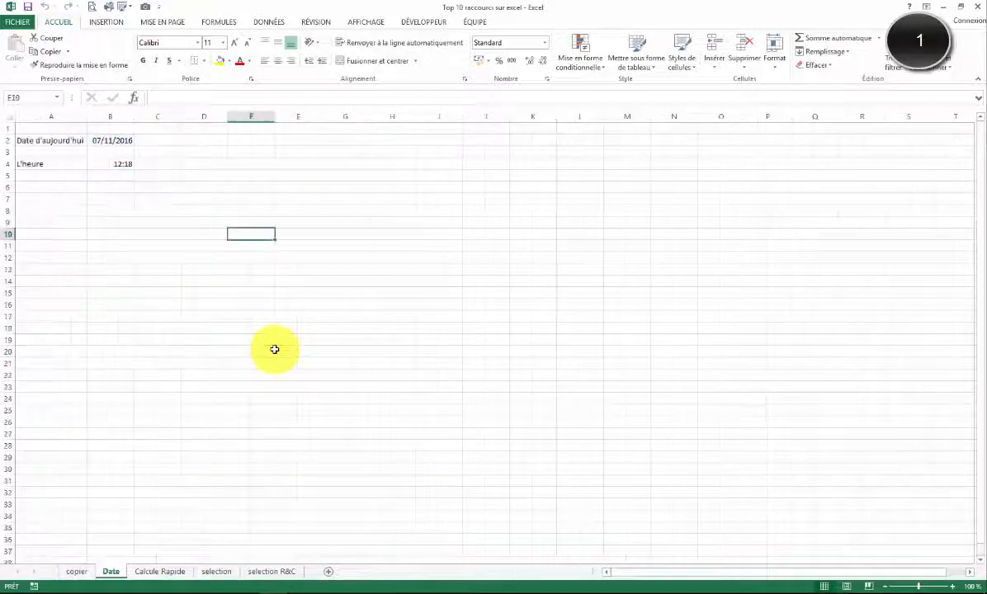
pyautogui.hotkey('ctrl', 'pagedown')
pyautogui.hotkey('ctrl', 'pagedown')
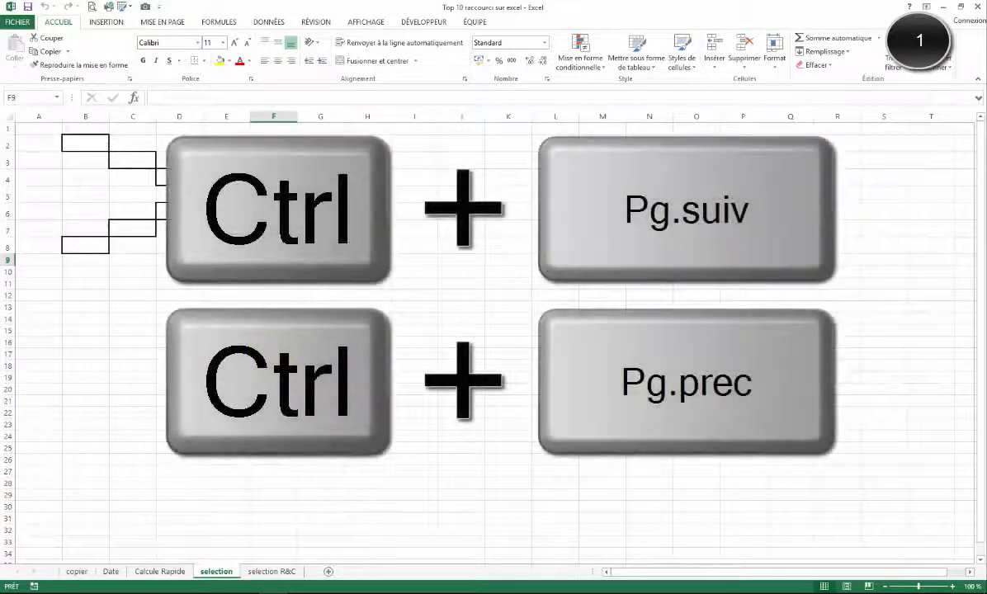
pyautogui.hotkey('ctrl', 'pagedown')
pyautogui.hotkey('ctrl', 'pageup')
pyautogui.hotkey('ctrl', 'pageup')
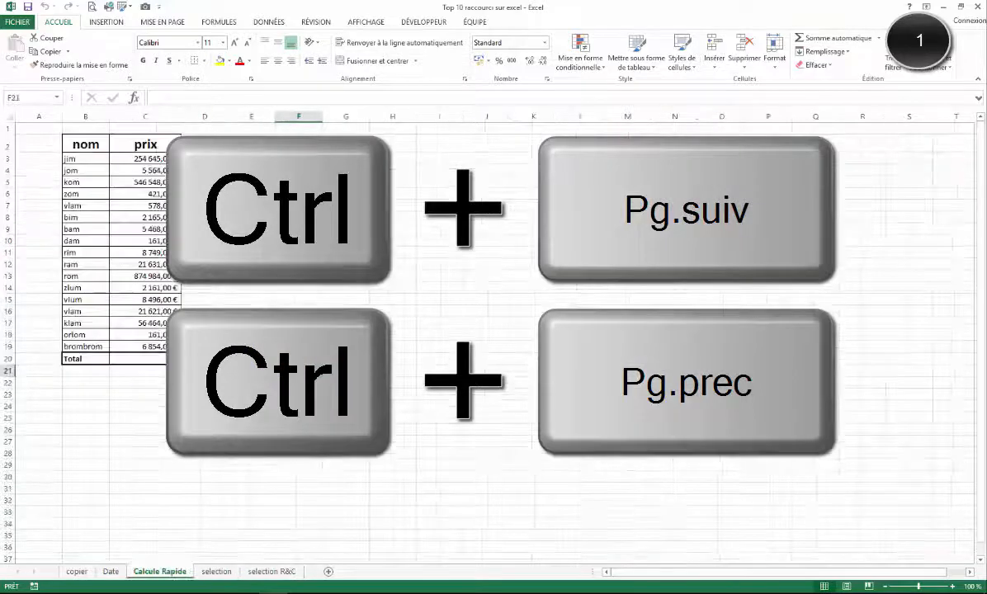
pyautogui.hotkey('ctrl', 'pageup')
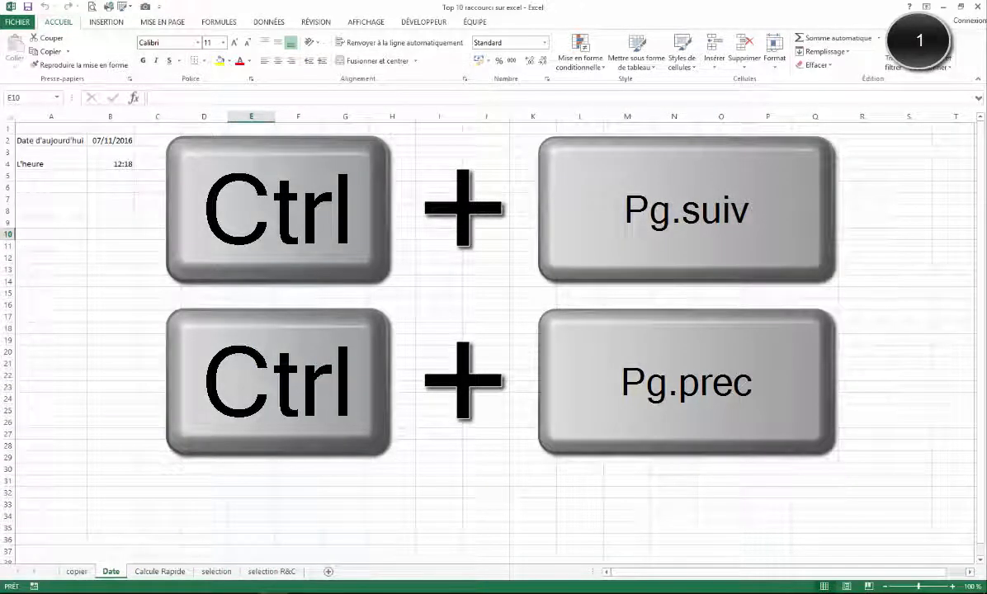
pyautogui.hotkey('ctrl', 'pagedown')
pyautogui.hotkey('ctrl', 'pagedown')
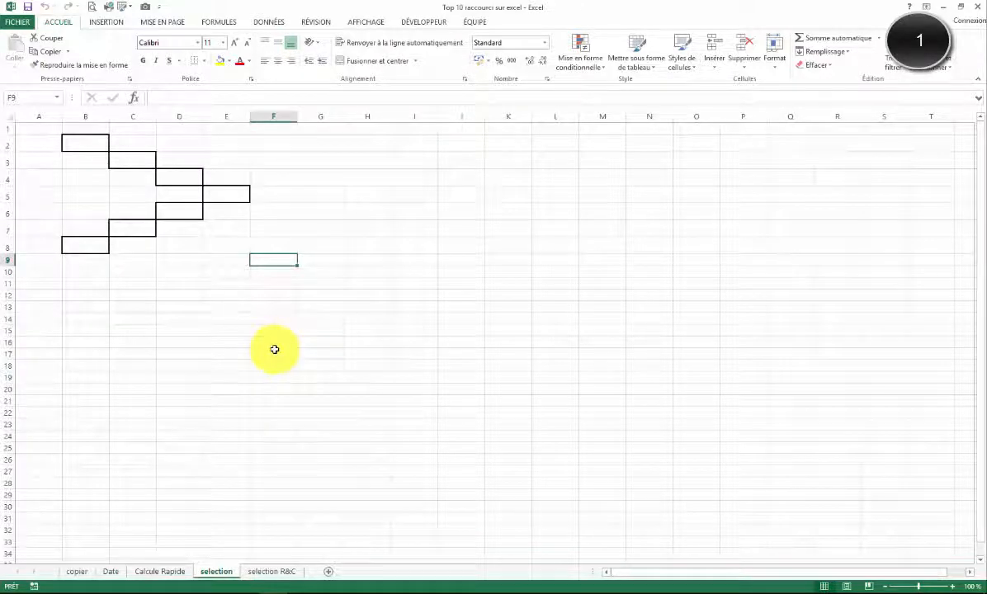
pyautogui.hotkey('ctrl', 'pageup')
pyautogui.hotkey('ctrl', 'pageup')
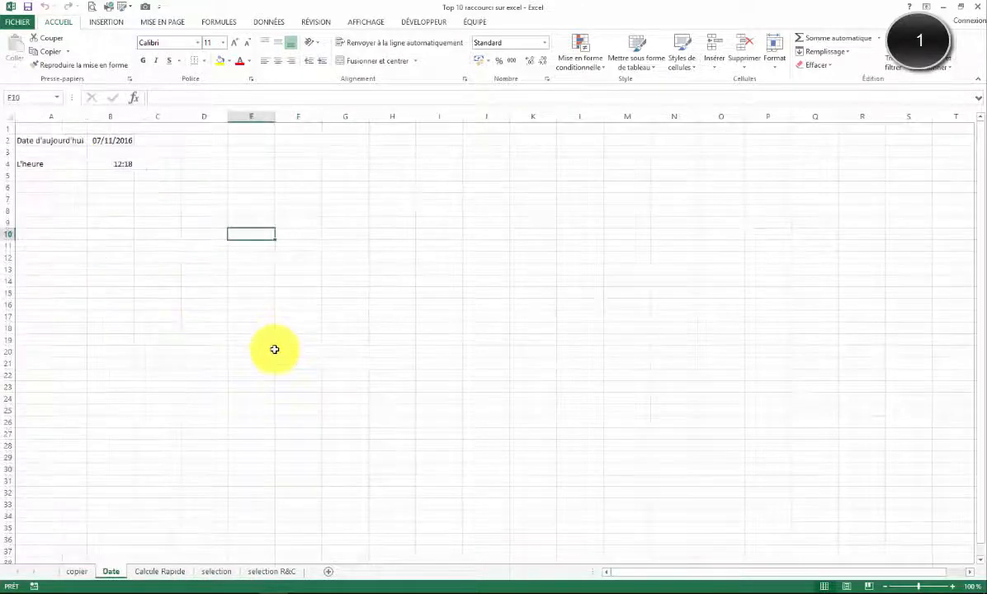
pyautogui.hotkey('ctrl', 'pageup')
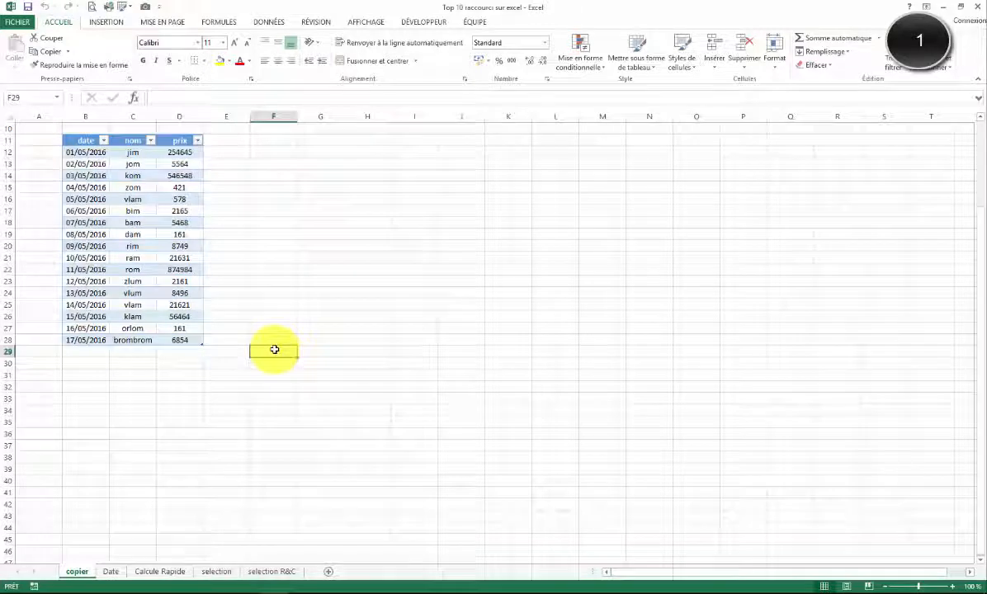
# Copy the date, nom and prix table in B11:D28 and paste it starting at cell G11
pyautogui.click(325, 400)
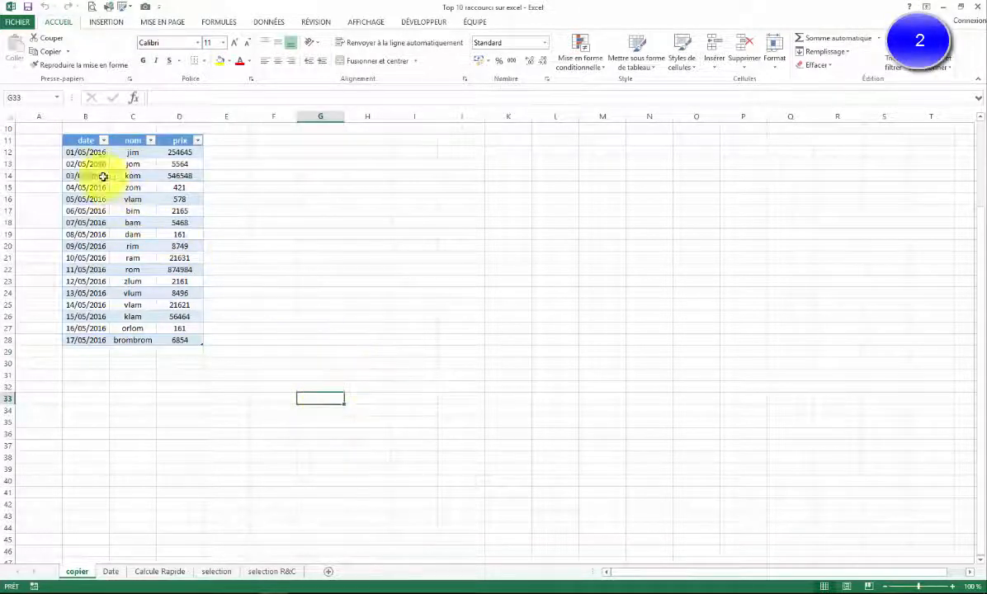
pyautogui.moveTo(73, 137); pyautogui.dragTo(177, 289)
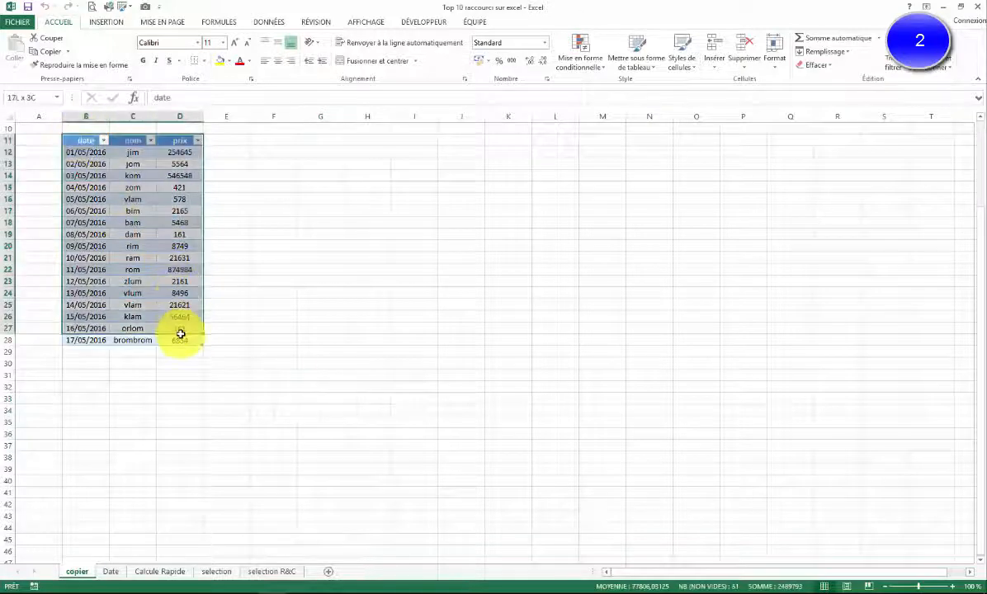
pyautogui.moveTo(180, 333); pyautogui.dragTo(183, 340)
pyautogui.hotkey('ctrl', 'c')
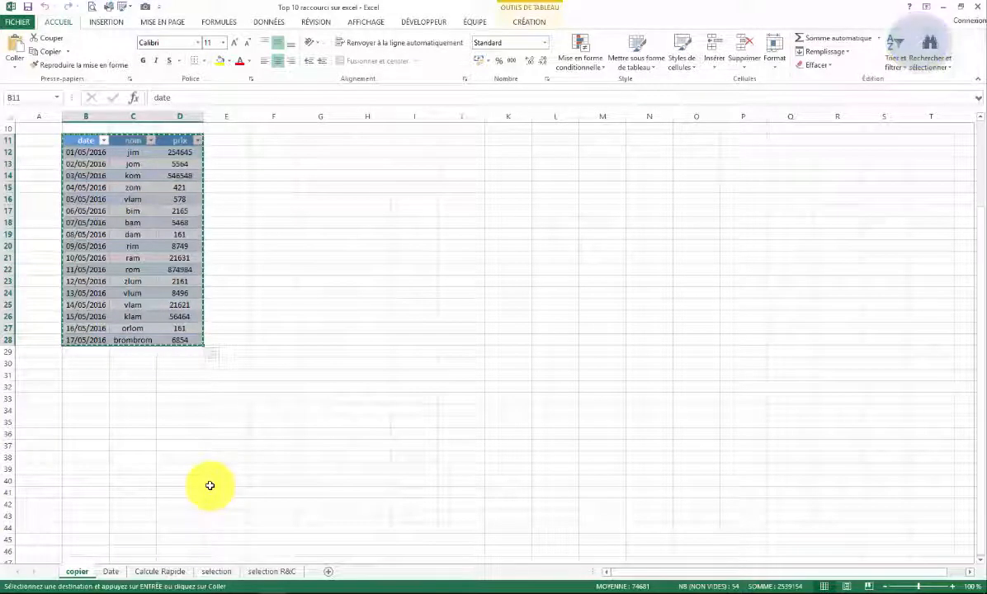
pyautogui.click(330, 142)
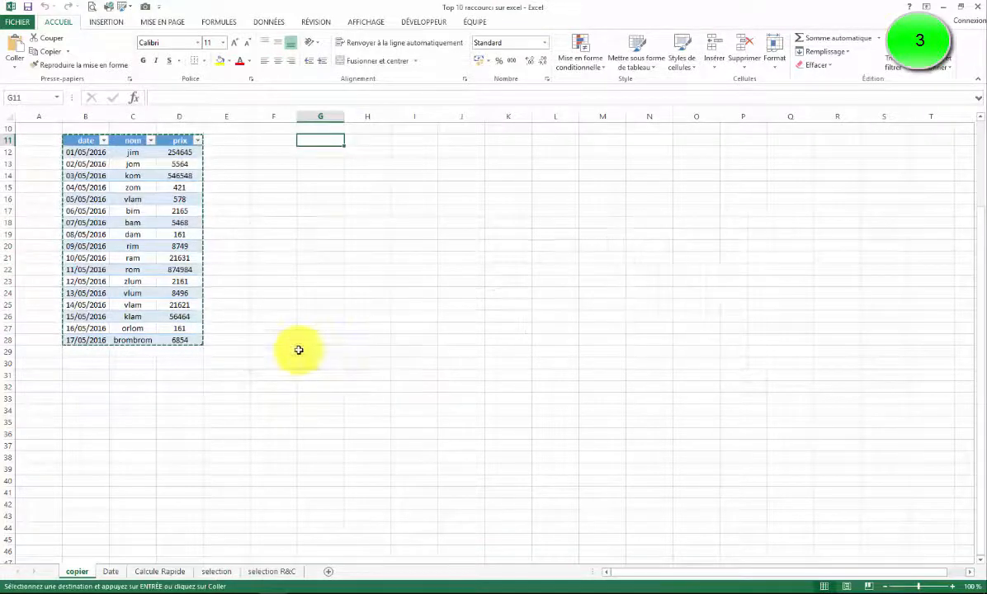
pyautogui.hotkey('ctrl', 'v')
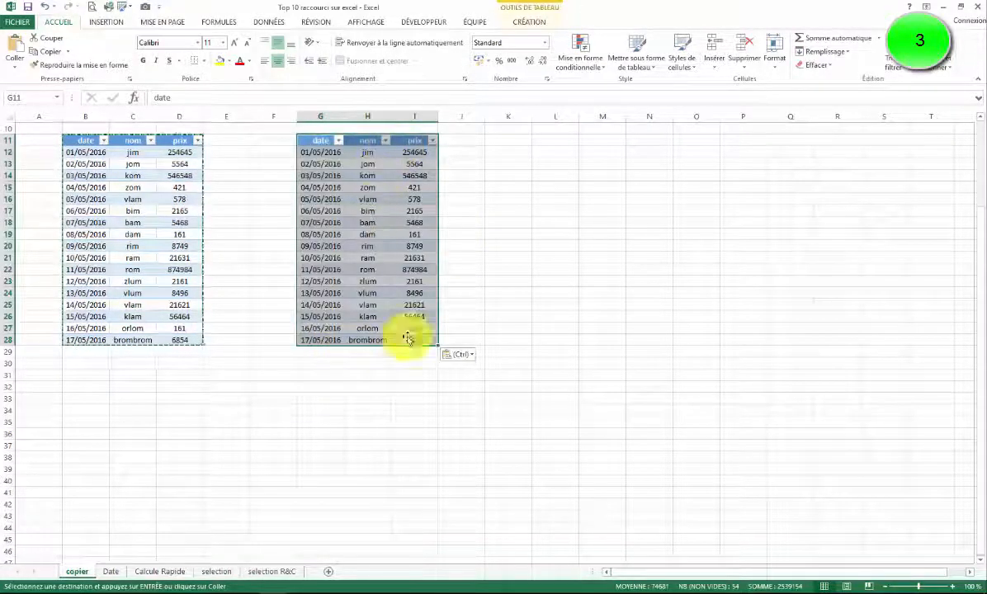
pyautogui.click(336, 422)
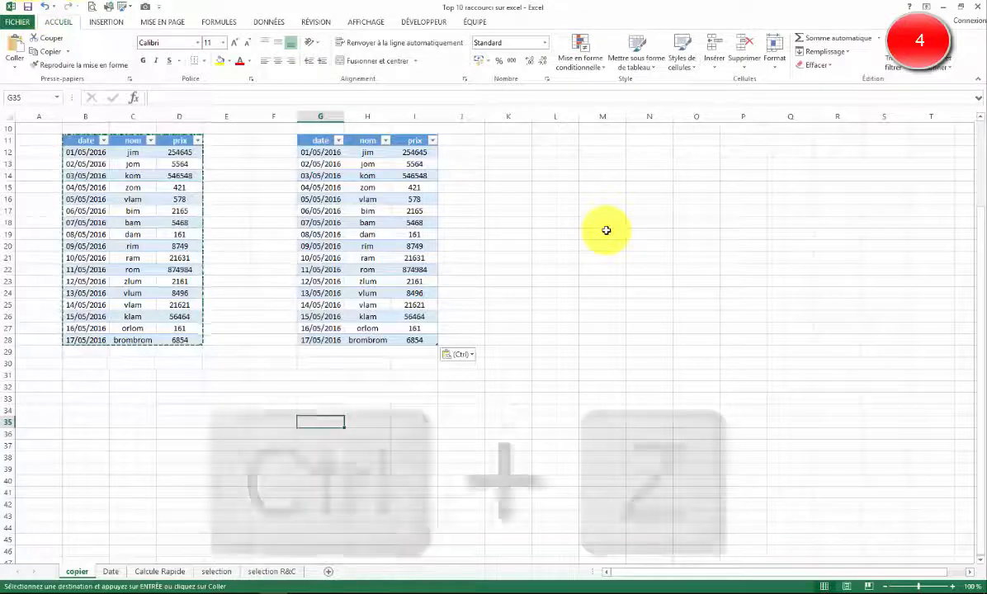
# Undo the paste of the duplicate table at G11
pyautogui.hotkey('ctrl', 'z')
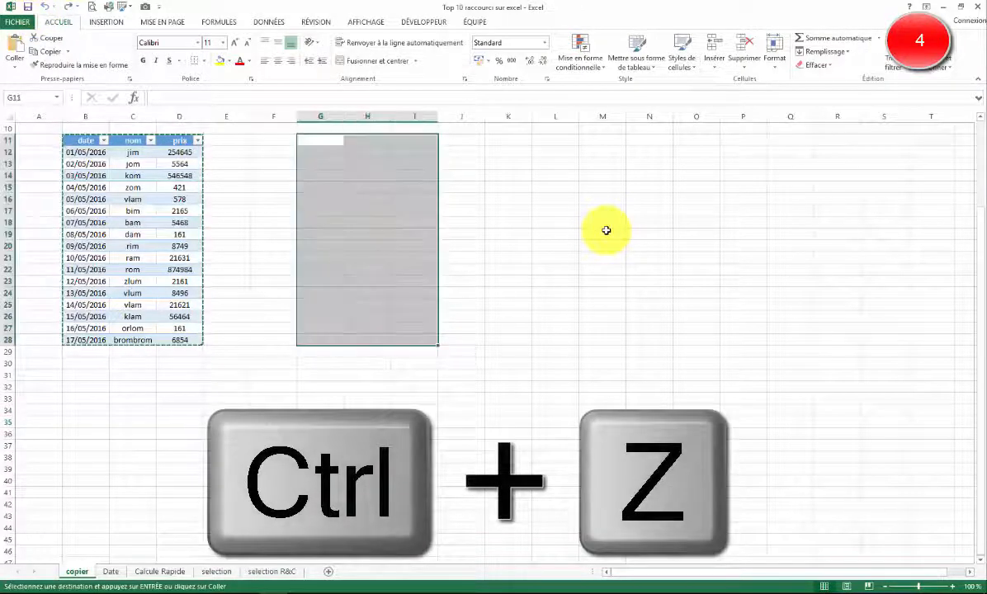
pyautogui.click(324, 433)
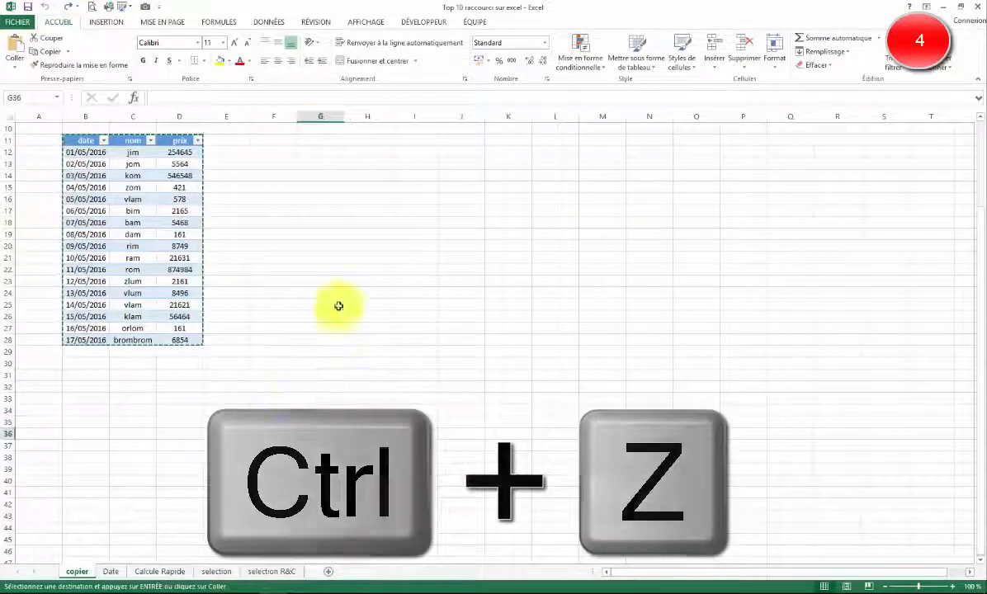
pyautogui.click(293, 143)
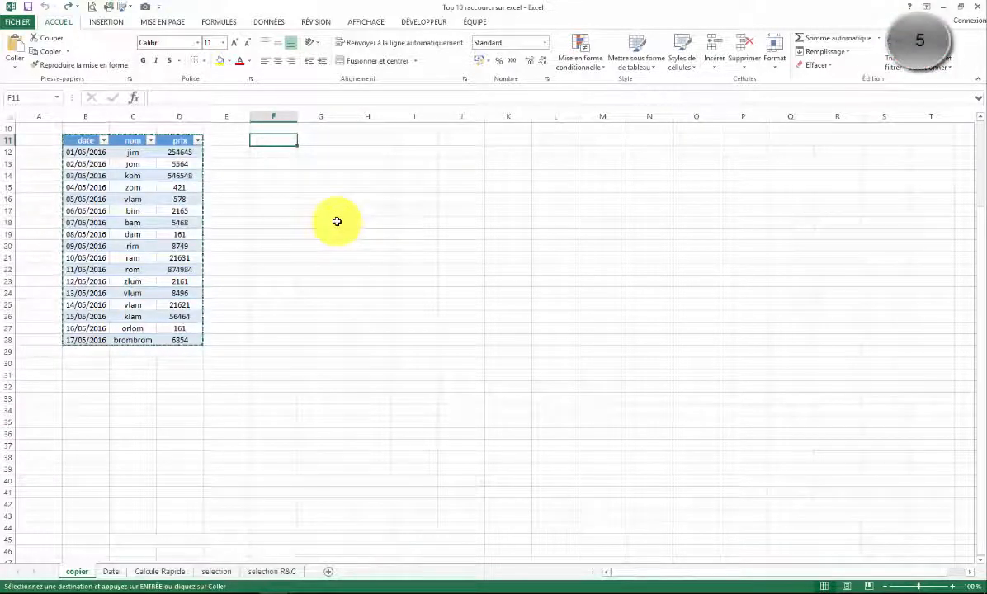
# Cut the table in B11:D28 and paste it at cell H11, and undo the move
pyautogui.moveTo(83, 145); pyautogui.dragTo(198, 337)
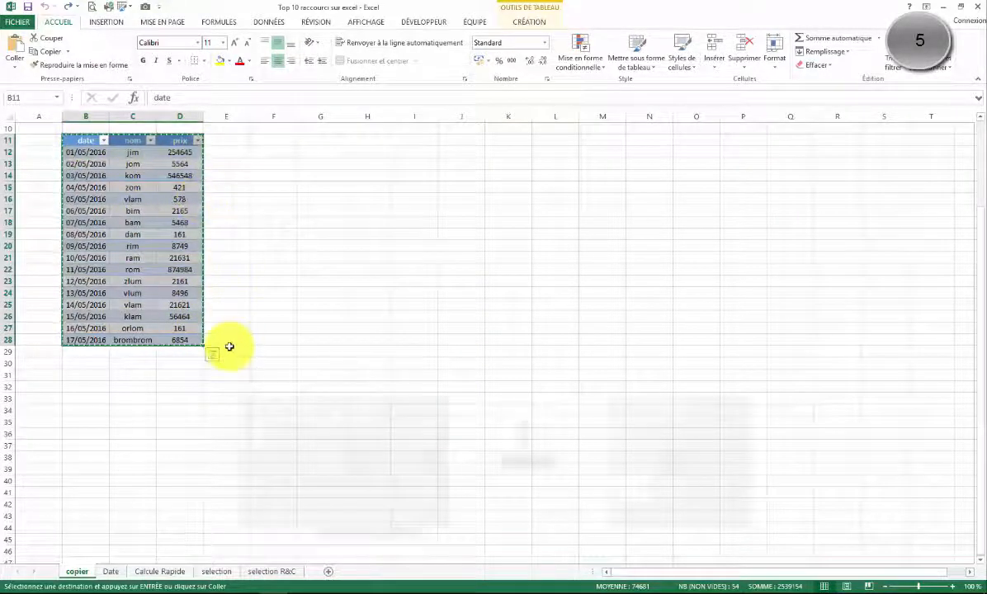
pyautogui.click(367, 140)
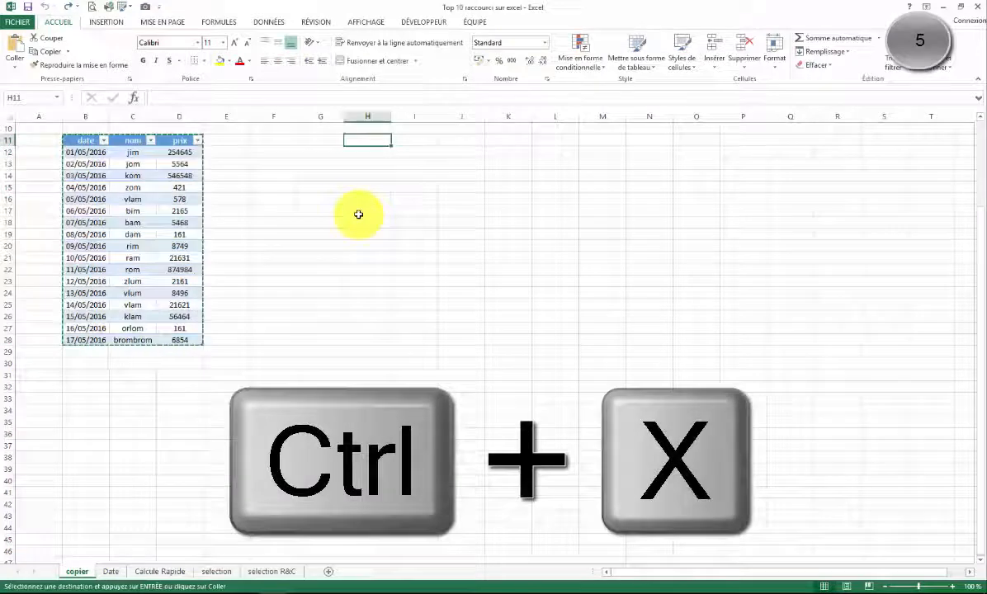
pyautogui.hotkey('ctrl', 'v')
pyautogui.click(82, 136)
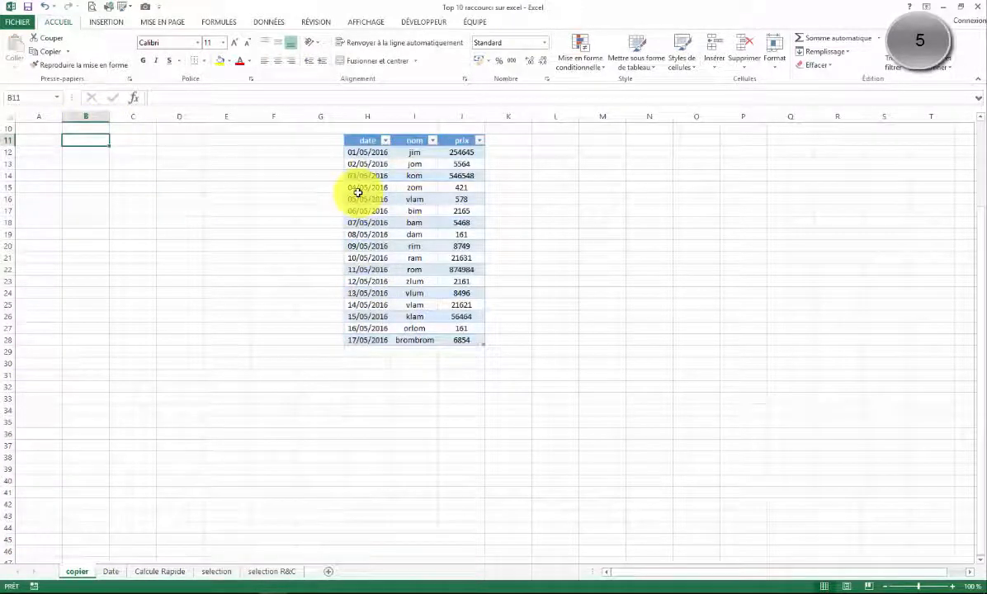
pyautogui.hotkey('ctrl', 'z')
# Insert today's date, 07/11/2016, in cell B2 of the Date sheet, beside the "Date d'aujourd'hui" label
pyautogui.hotkey('ctrl', 'pagedown')
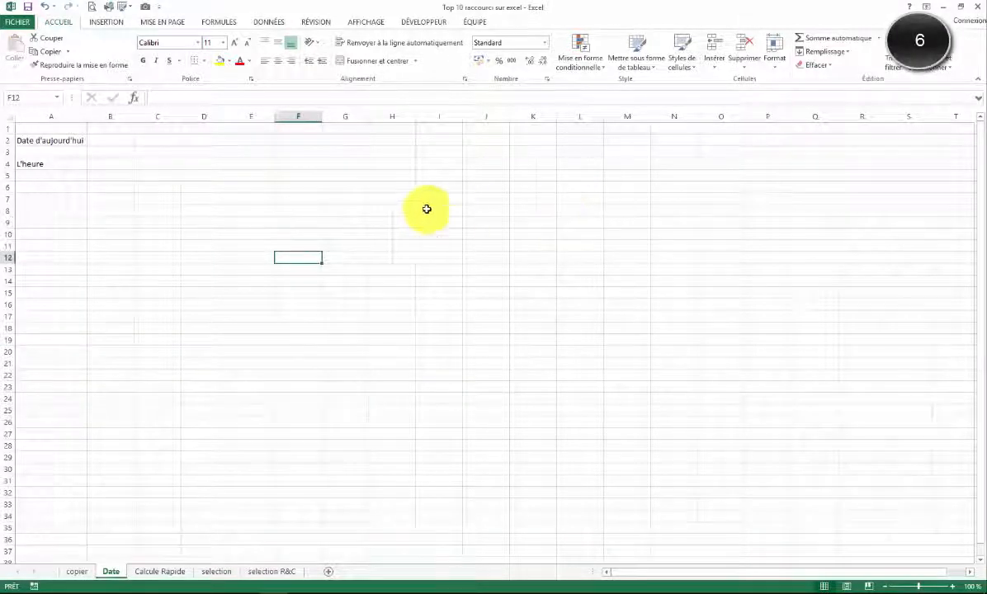
pyautogui.click(111, 145)
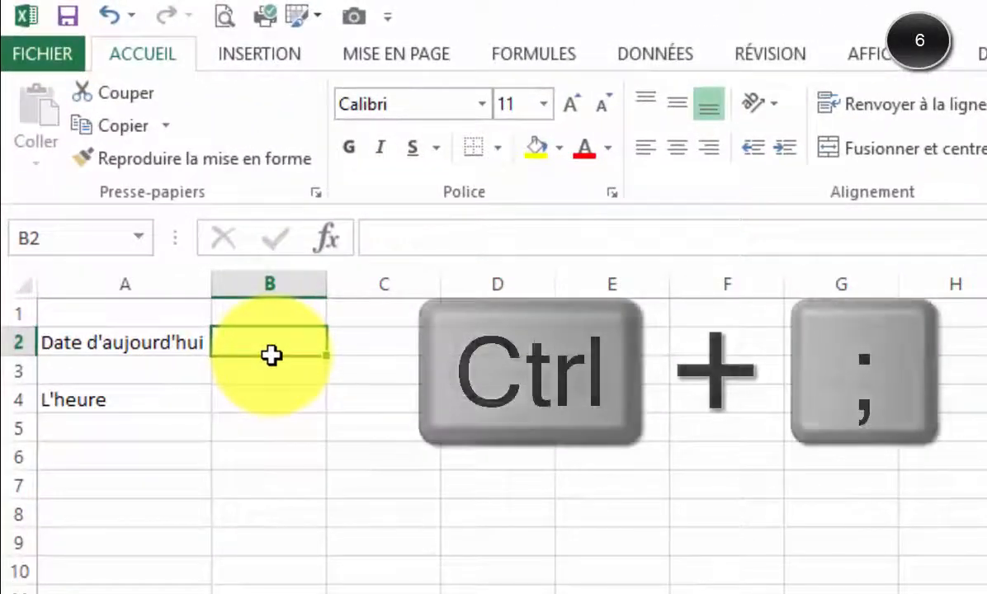
pyautogui.hotkey('ctrl', ';')
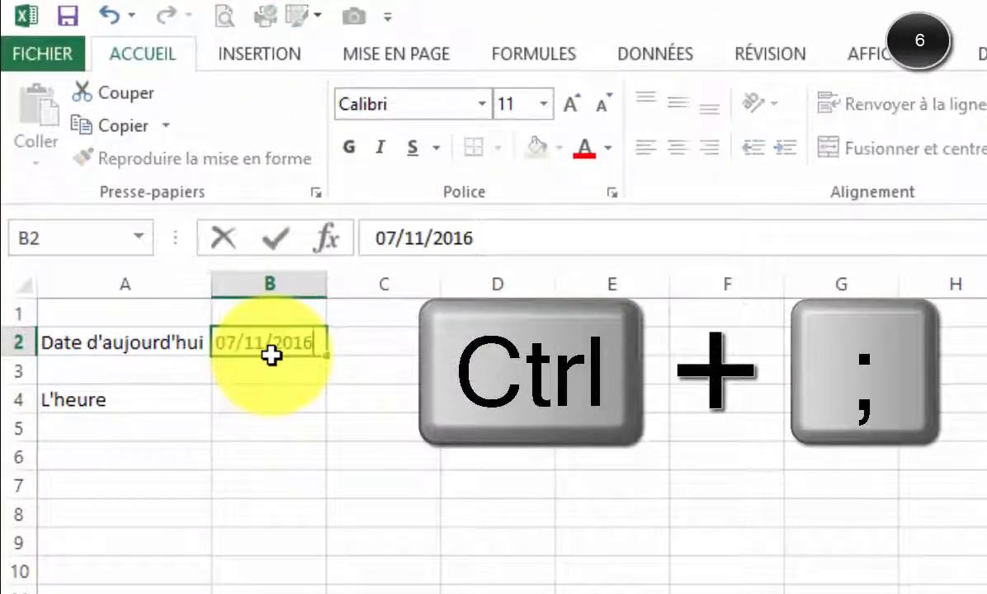
pyautogui.click(495, 456)
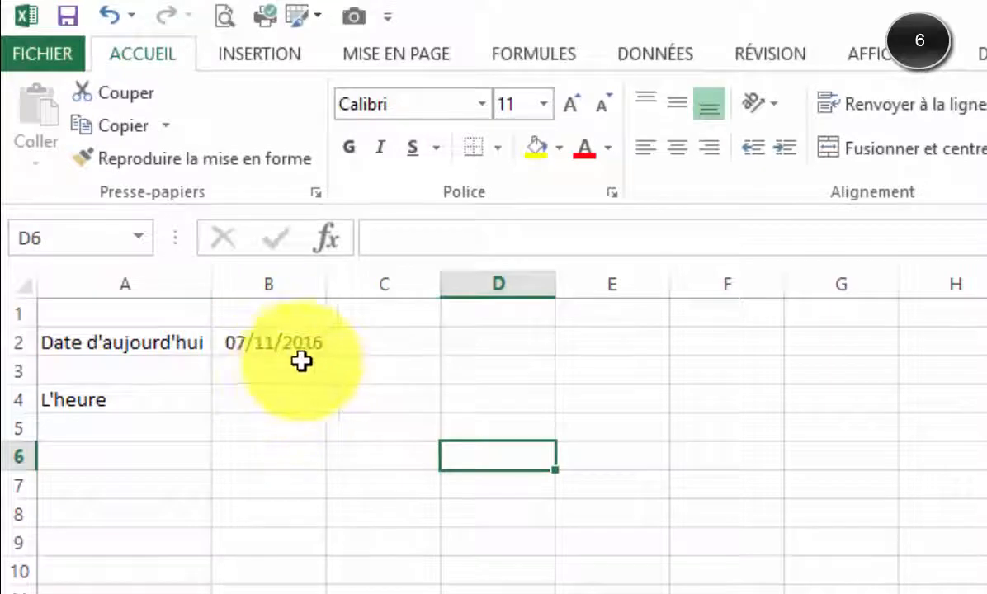
pyautogui.click(257, 344)
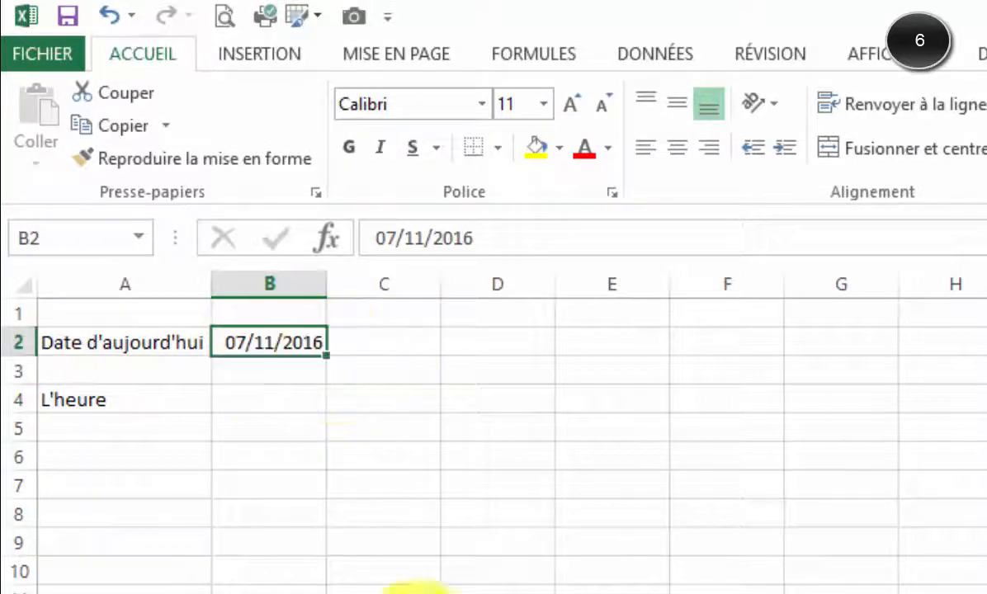
# Insert the current time, 14:04, in cell B4 beside the "L'heure" label
pyautogui.click(259, 396)
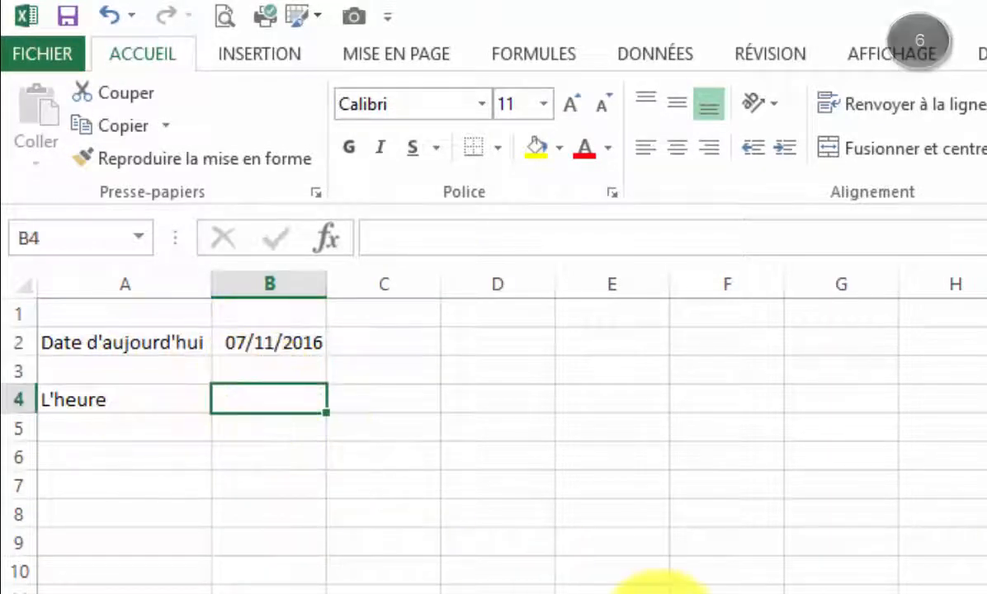
pyautogui.hotkey('ctrl', ':')
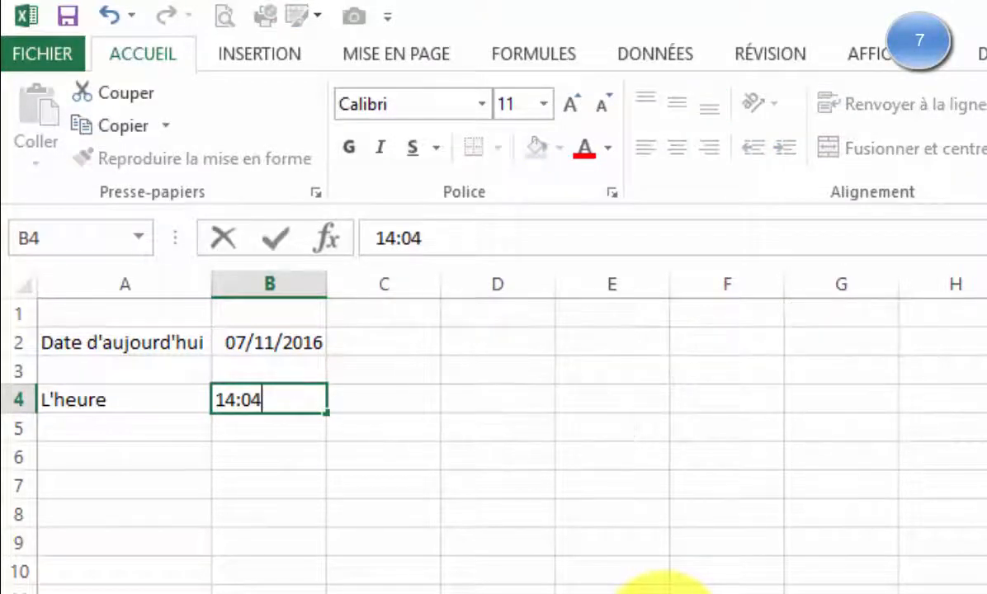
pyautogui.click(367, 500)
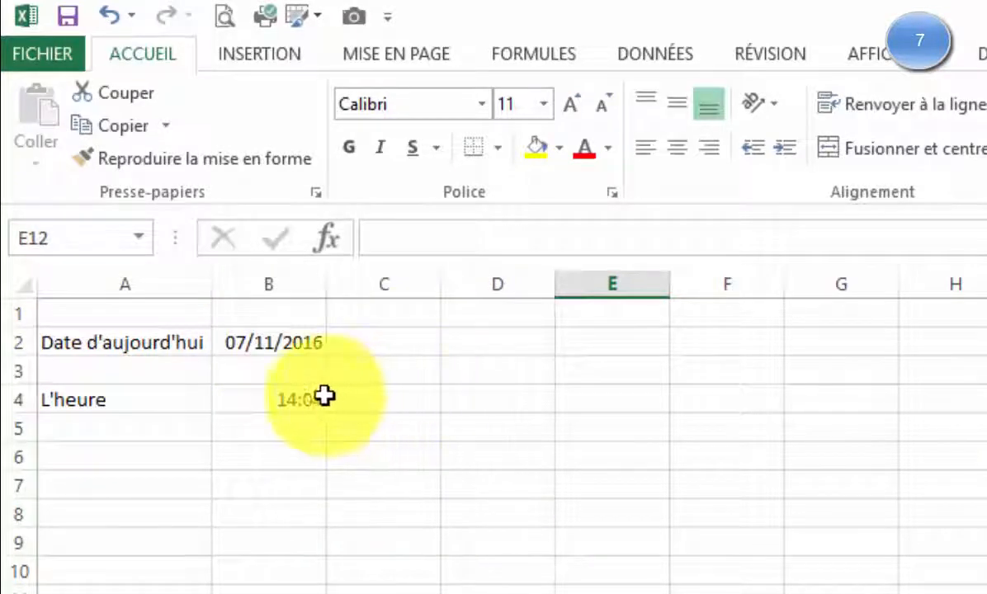
# Enter the current date and time together in cell B8 as 07/11/2016 14:04, separated by a space
pyautogui.click(297, 512)
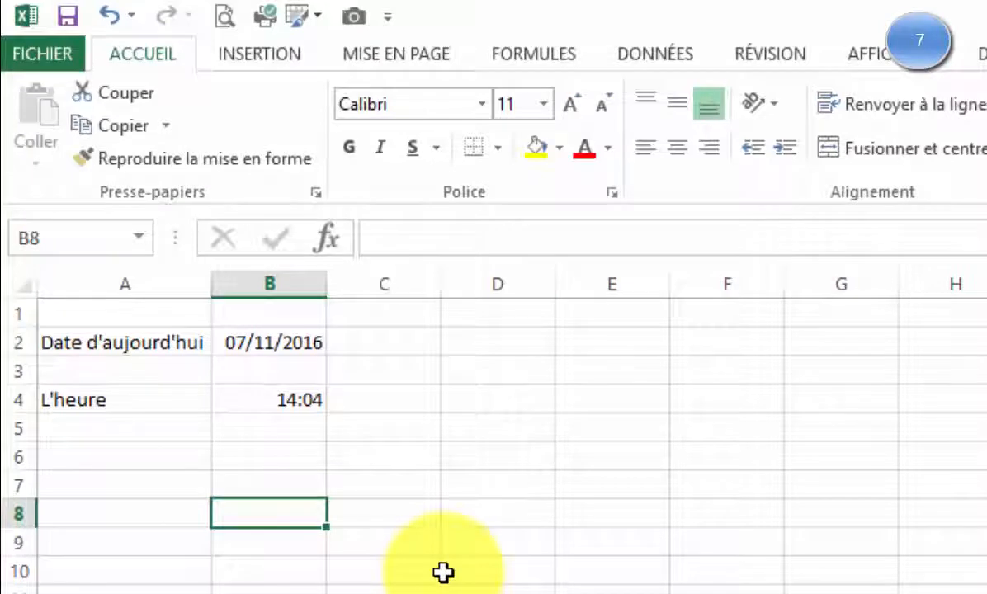
pyautogui.hotkey('ctrl', ';')
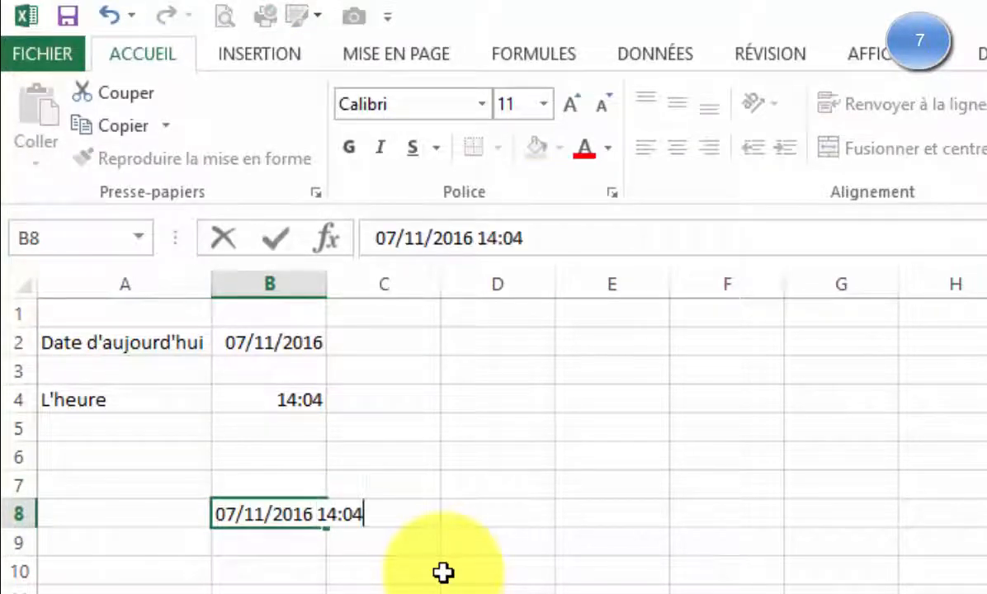
pyautogui.press('Return')
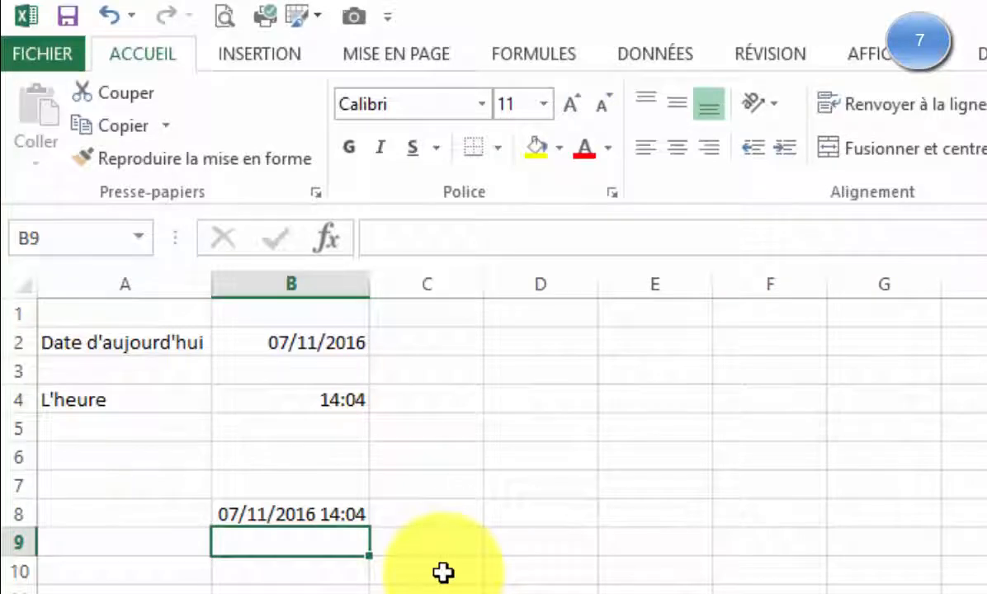
pyautogui.press('Up')
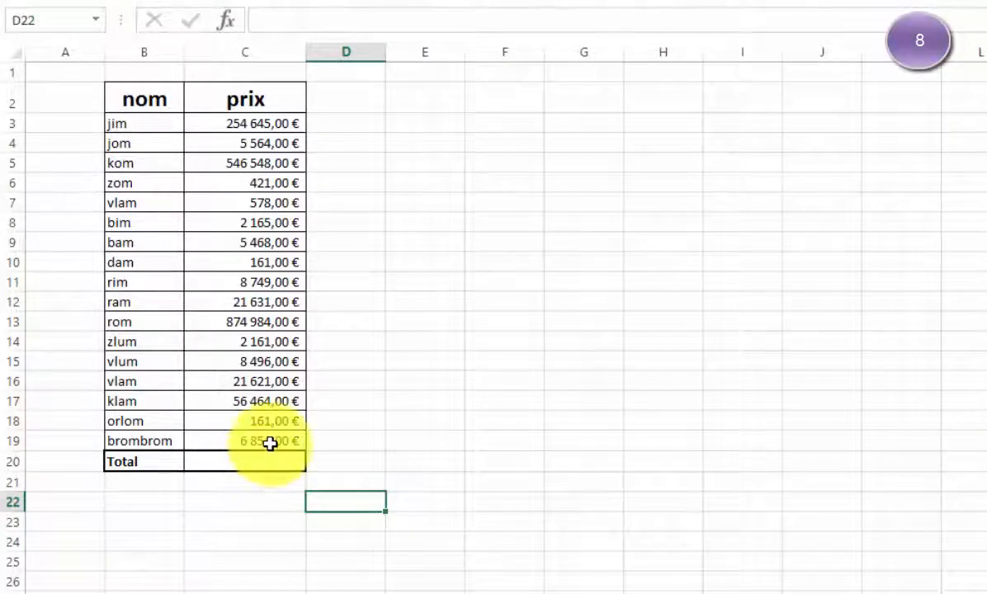
# Enter the formula =SOMME(C3:C19) manually in the Total cell C20 to add up the prices
pyautogui.moveTo(269, 443); pyautogui.dragTo(207, 132)
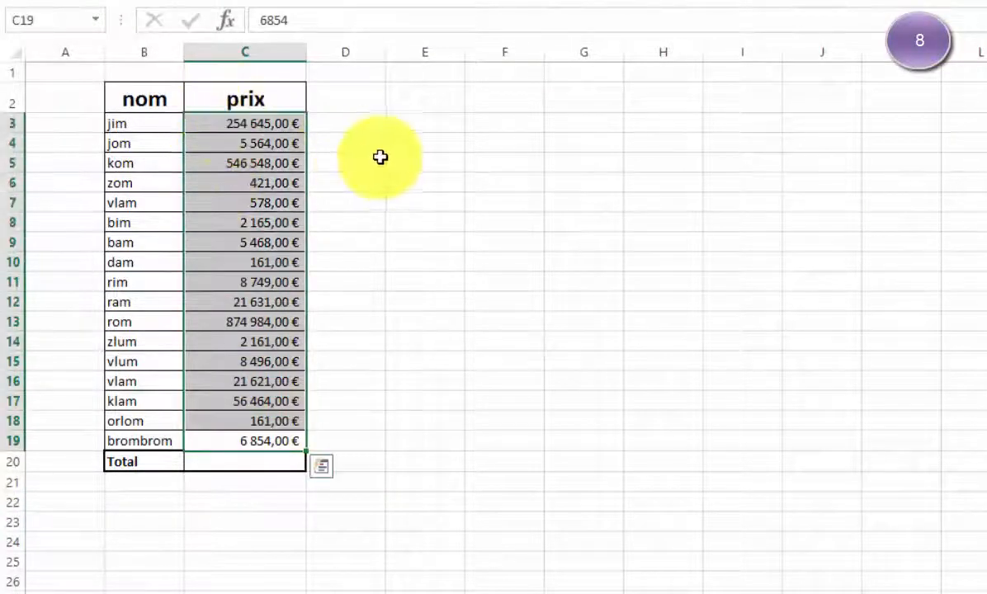
pyautogui.click(234, 465)
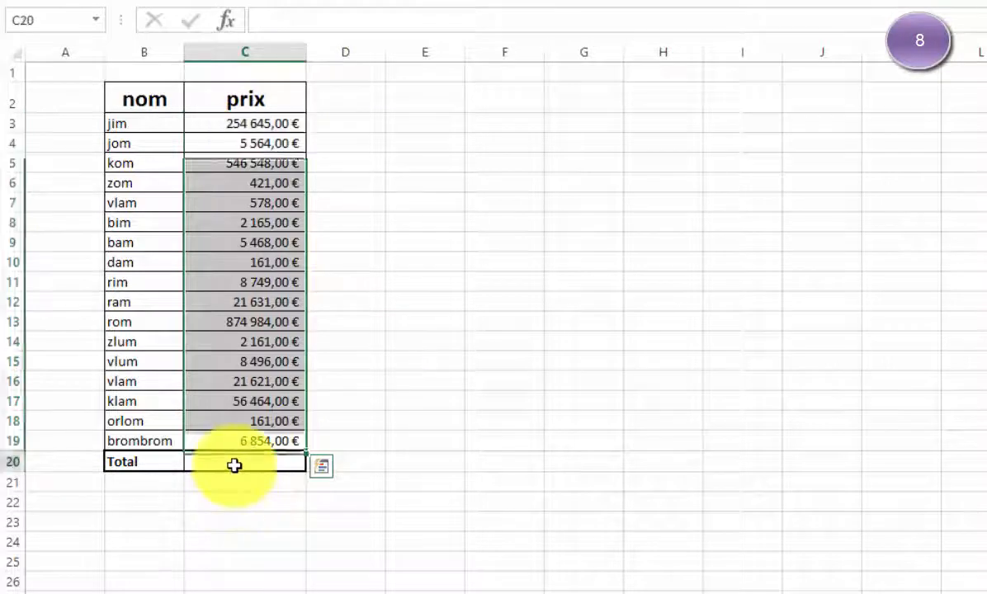
pyautogui.write('=somme(')
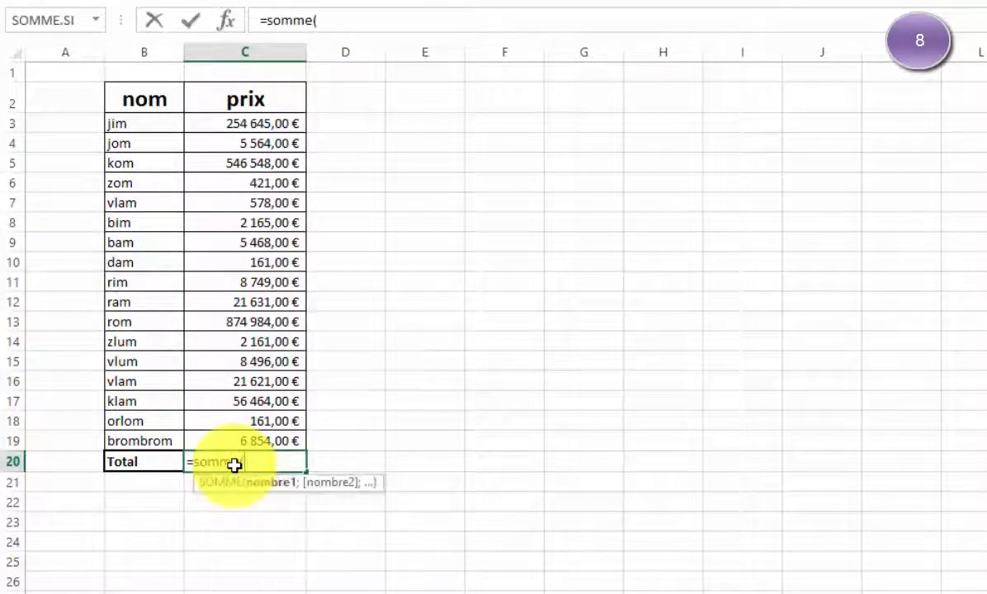
pyautogui.moveTo(247, 439); pyautogui.dragTo(256, 125)
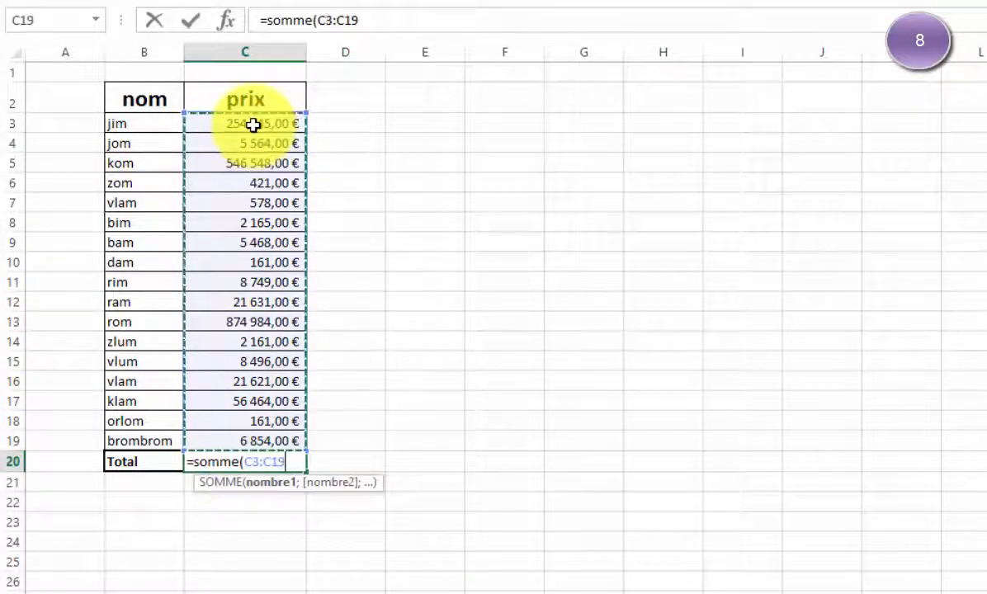
pyautogui.press('Return')
pyautogui.press('Right')
pyautogui.click(280, 458)
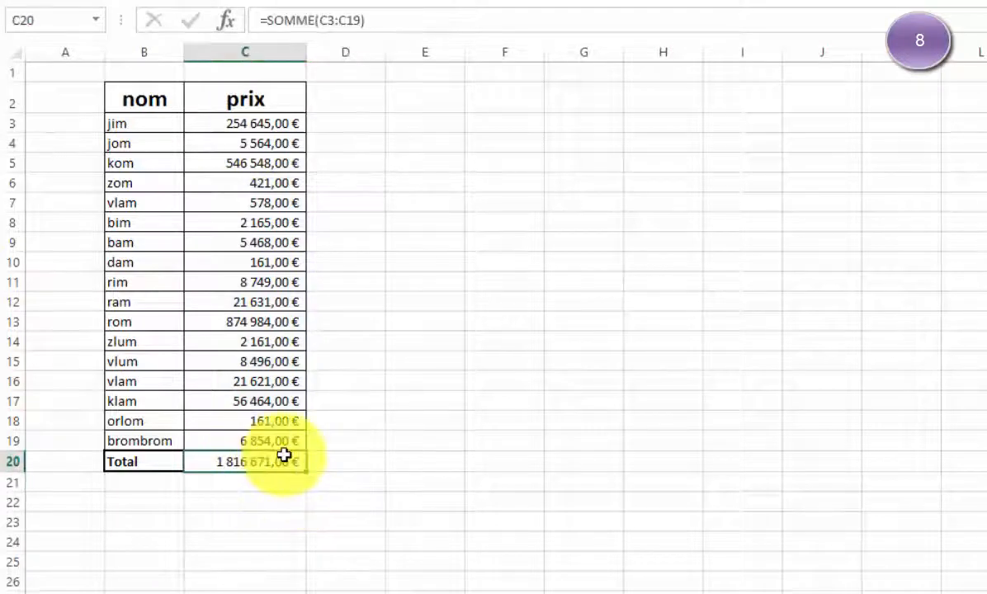
# Clear the Total cell C20 and sum the prices in C3:C19 there with AutoSum
pyautogui.press('Delete')
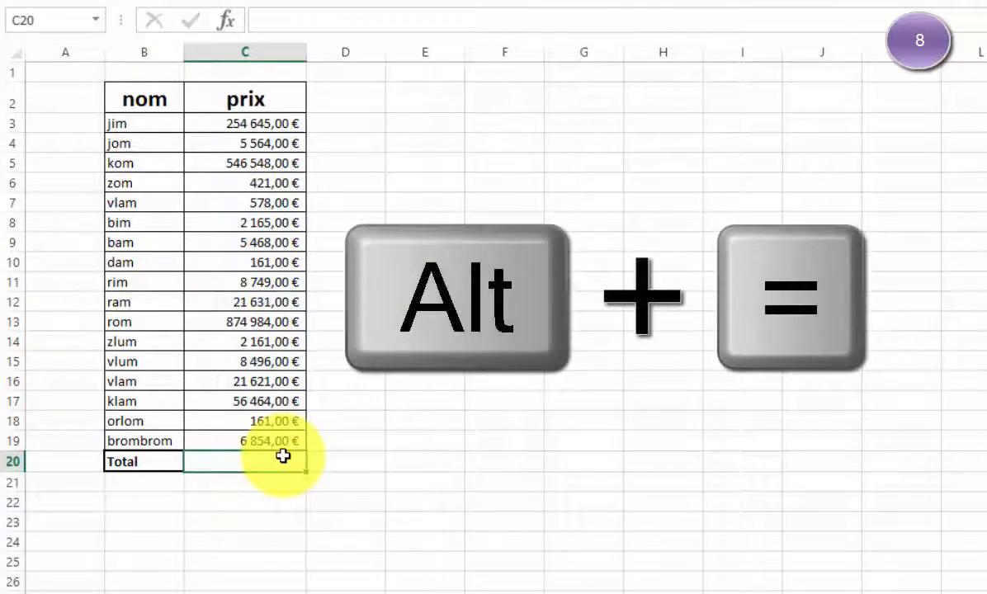
pyautogui.hotkey('alt', '=')
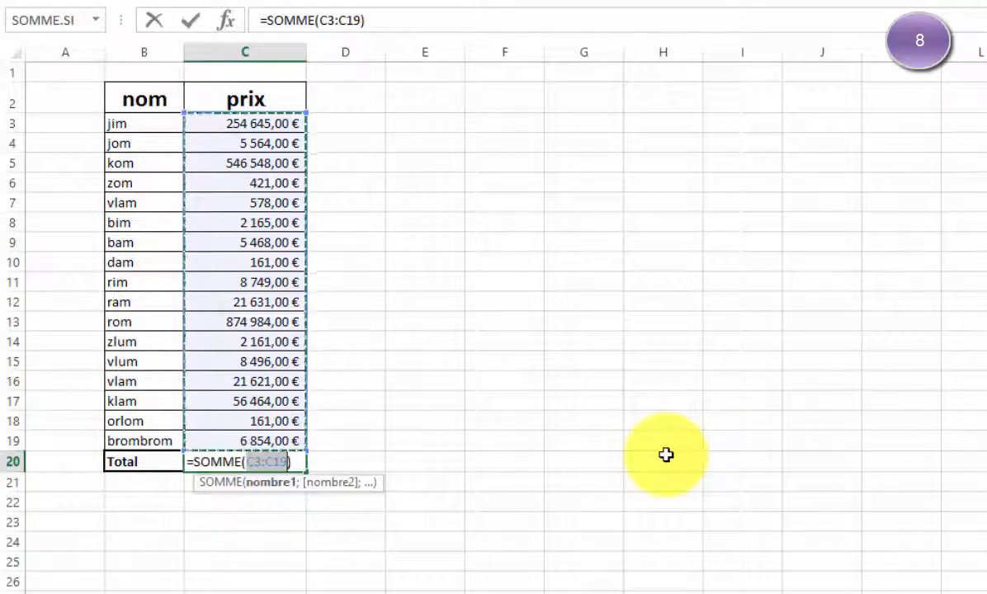
pyautogui.press('Return')
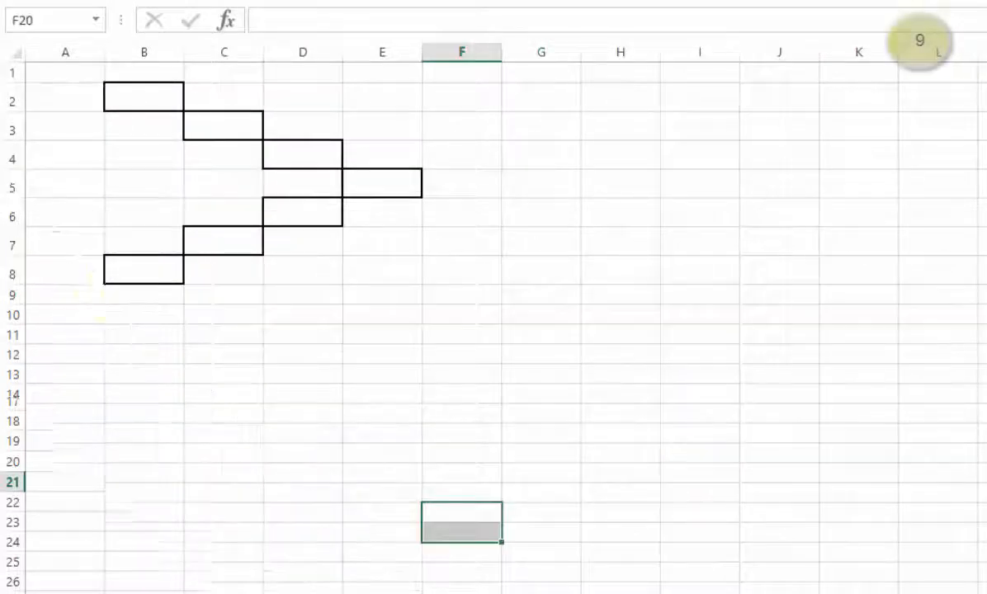
# Select the non-adjacent cells B8, C7, D6, E5, D4, C4, B2 and C3 together on the sheet with the bordered arrow shape
pyautogui.click(101, 269)
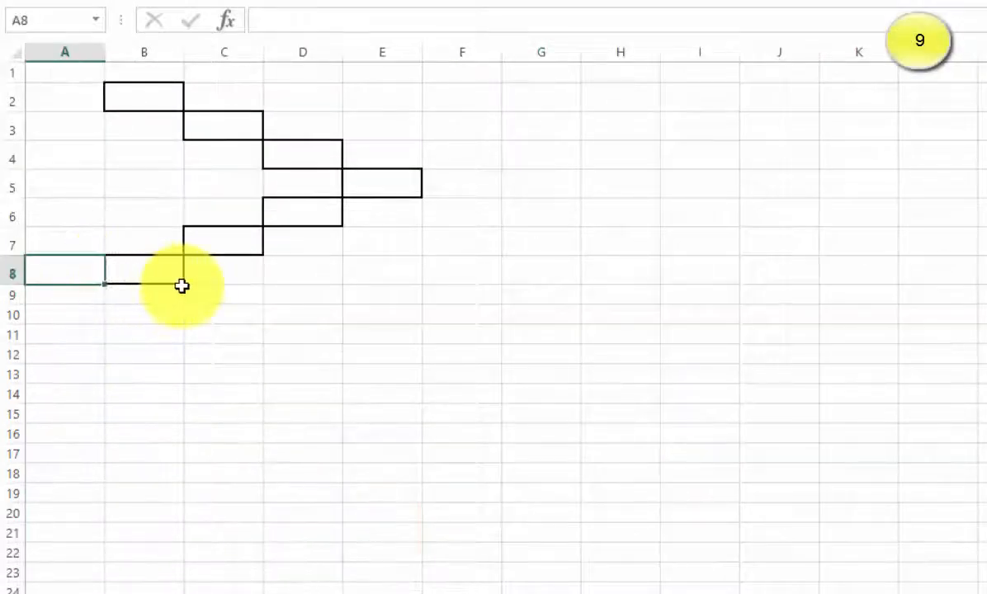
pyautogui.click(146, 266)
pyautogui.keyDown('ctrl'); pyautogui.click(227, 247); pyautogui.keyUp('ctrl')
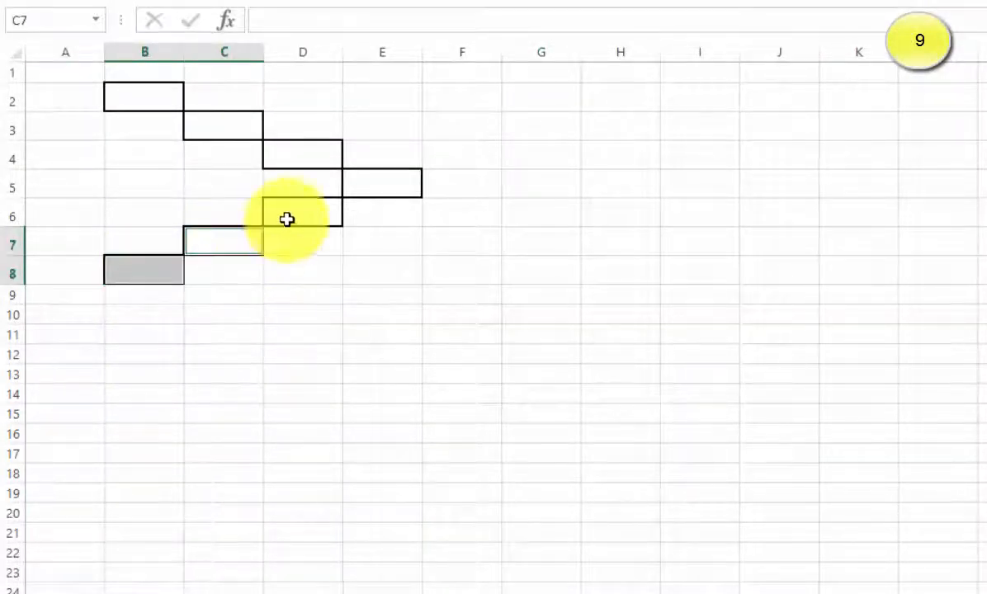
pyautogui.keyDown('ctrl'); pyautogui.click(286, 219); pyautogui.keyUp('ctrl')
pyautogui.keyDown('ctrl'); pyautogui.click(361, 187); pyautogui.keyUp('ctrl')
pyautogui.keyDown('ctrl'); pyautogui.click(298, 154); pyautogui.keyUp('ctrl')
pyautogui.keyDown('ctrl'); pyautogui.click(224, 154); pyautogui.keyUp('ctrl')
pyautogui.keyDown('ctrl'); pyautogui.click(157, 100); pyautogui.keyUp('ctrl')
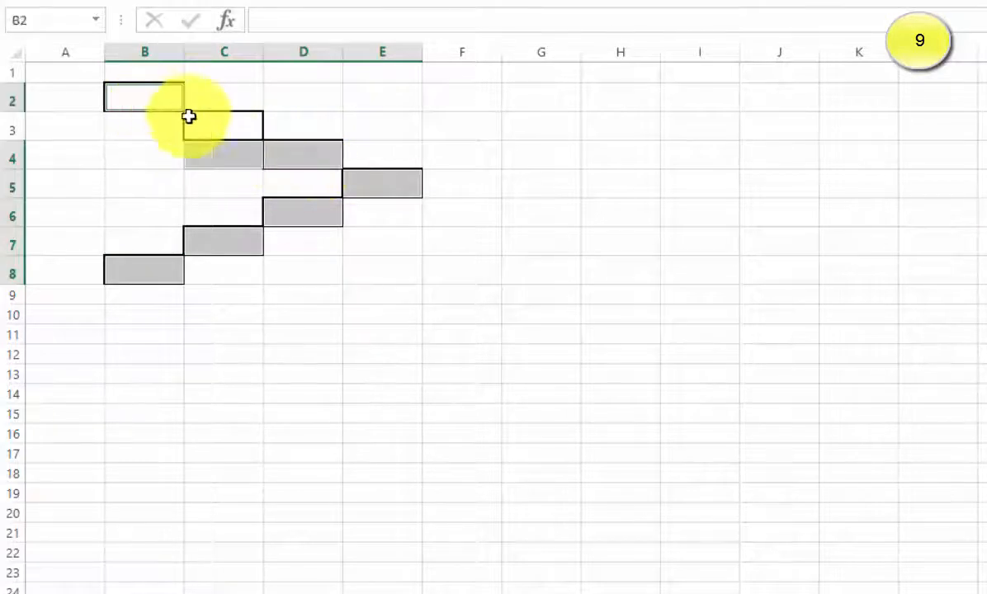
pyautogui.keyDown('ctrl'); pyautogui.click(219, 126); pyautogui.keyUp('ctrl')
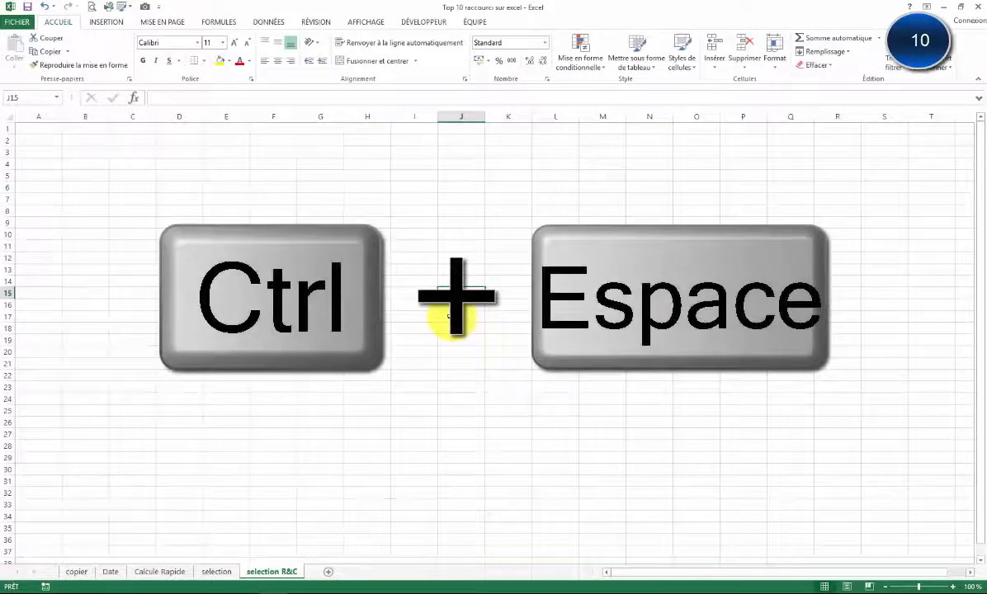
# On the "selection R&C" sheet, select entire columns one at a time: J from cell J15, D from D13 and O from O16
pyautogui.hotkey('ctrl', 'space')
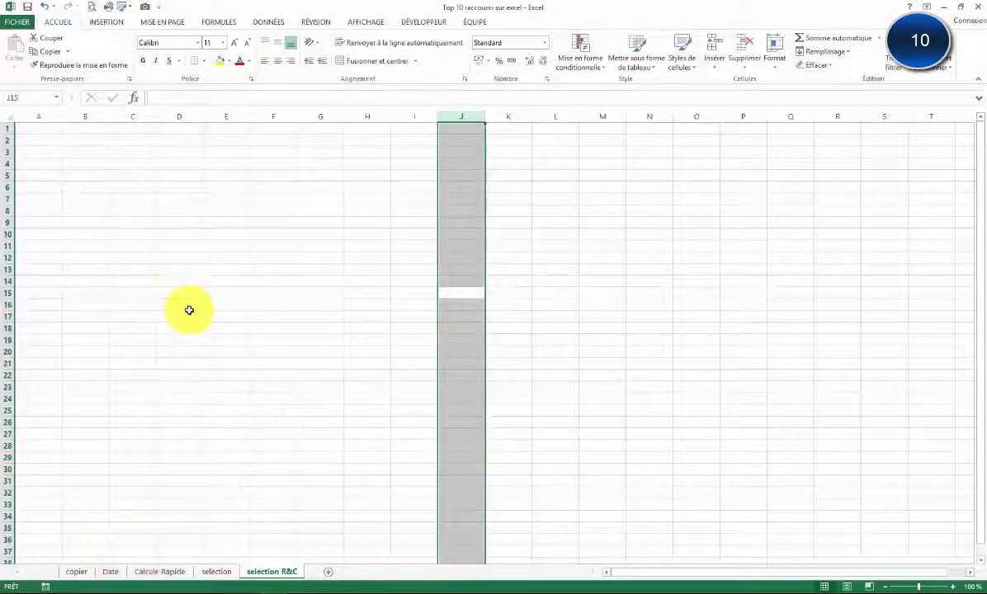
pyautogui.click(169, 270)
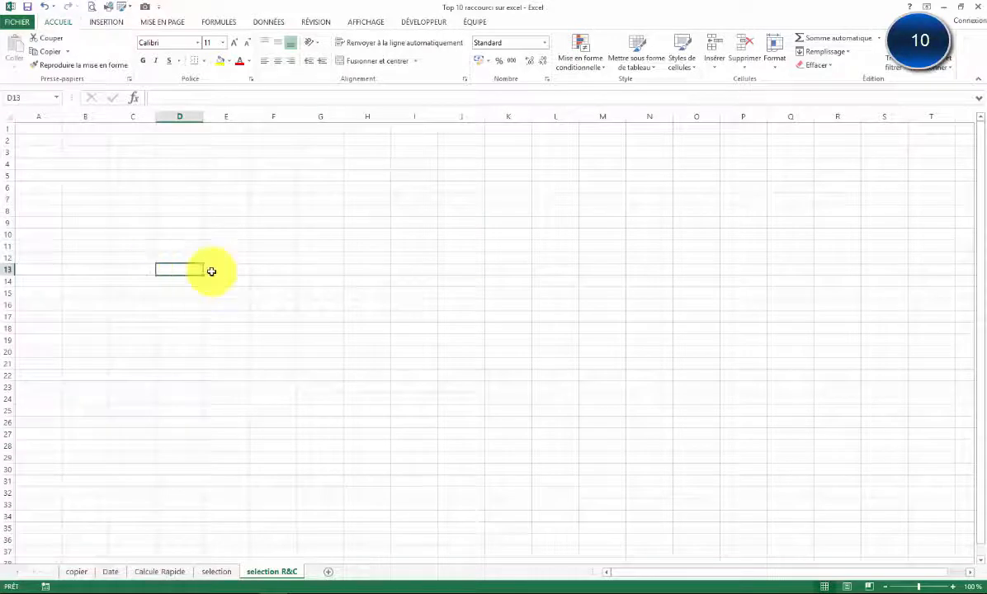
pyautogui.hotkey('ctrl', 'space')
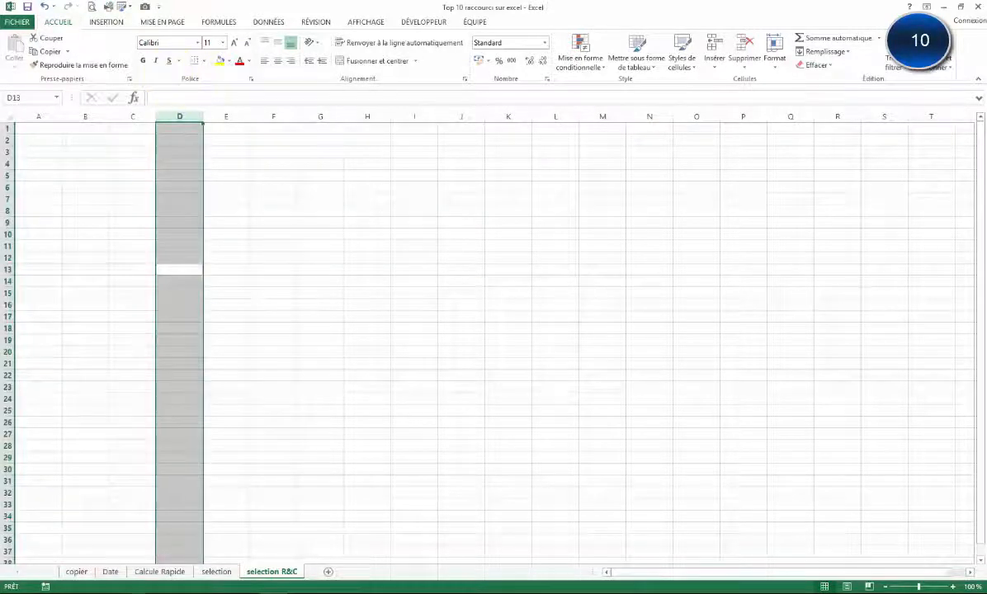
pyautogui.click(702, 304)
pyautogui.hotkey('ctrl', 'space')
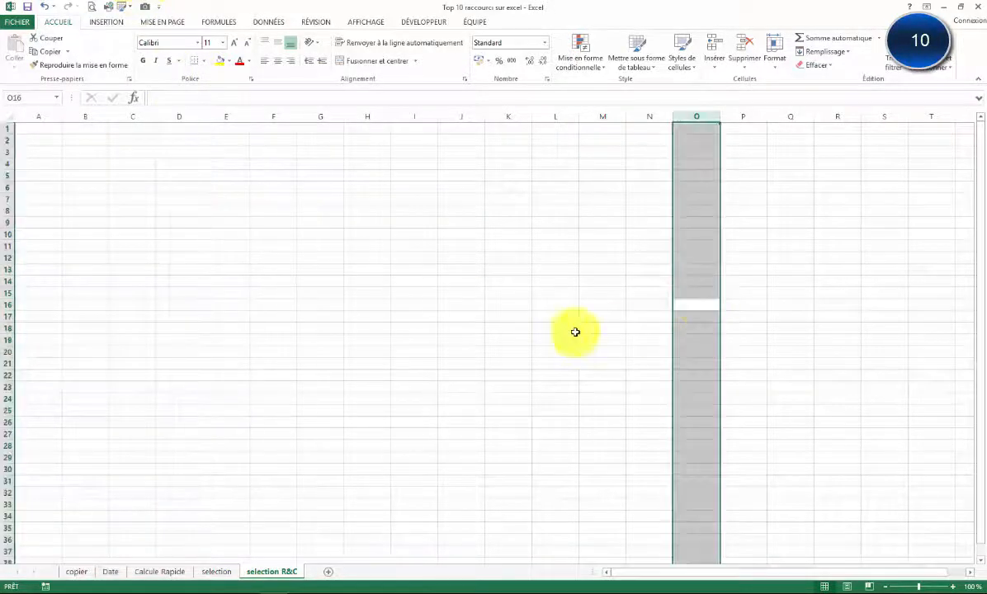
# Select entire rows one at a time, row 12 from J12, a row further down and row 5 from F5, and the whole sheet
pyautogui.click(510, 333)
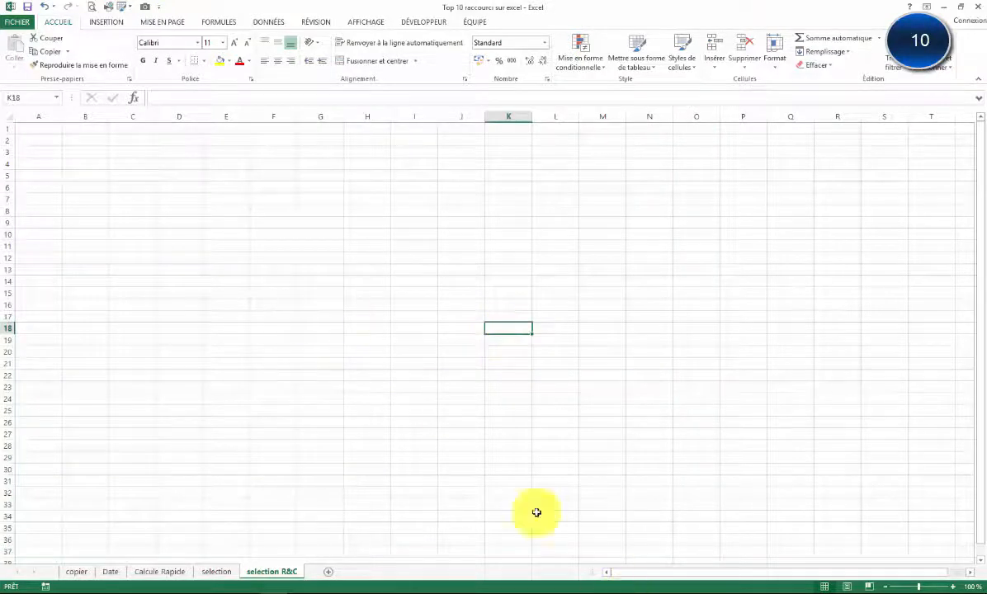
pyautogui.click(462, 259)
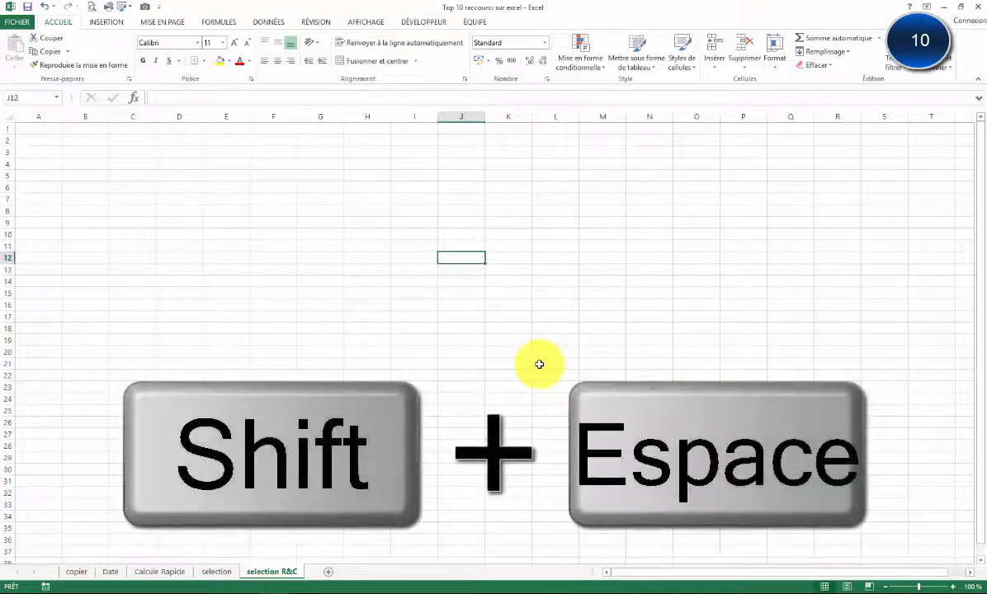
pyautogui.hotkey('shift', 'space')
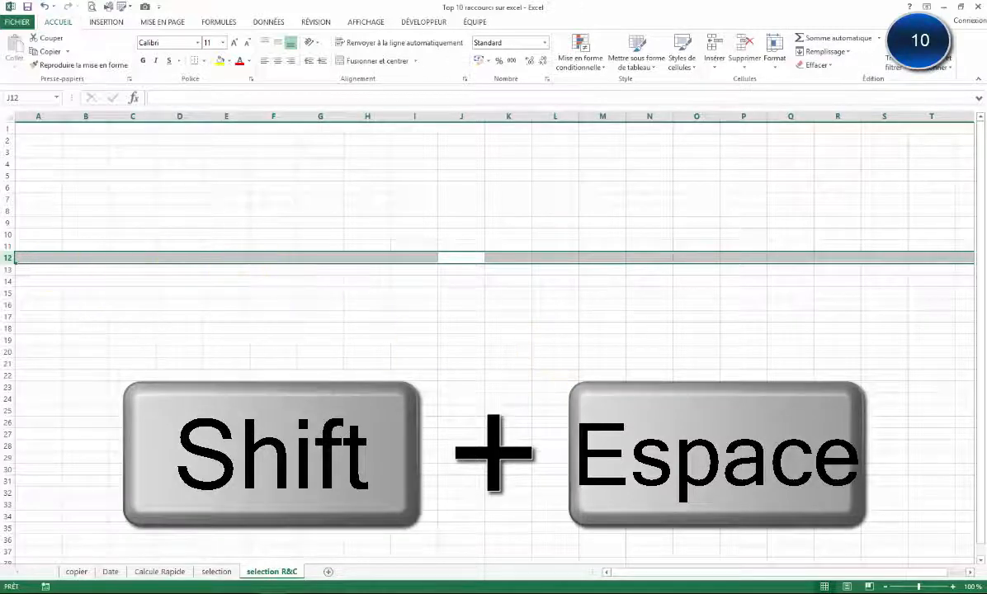
pyautogui.click(352, 407)
pyautogui.hotkey('shift', 'space')
pyautogui.click(255, 180)
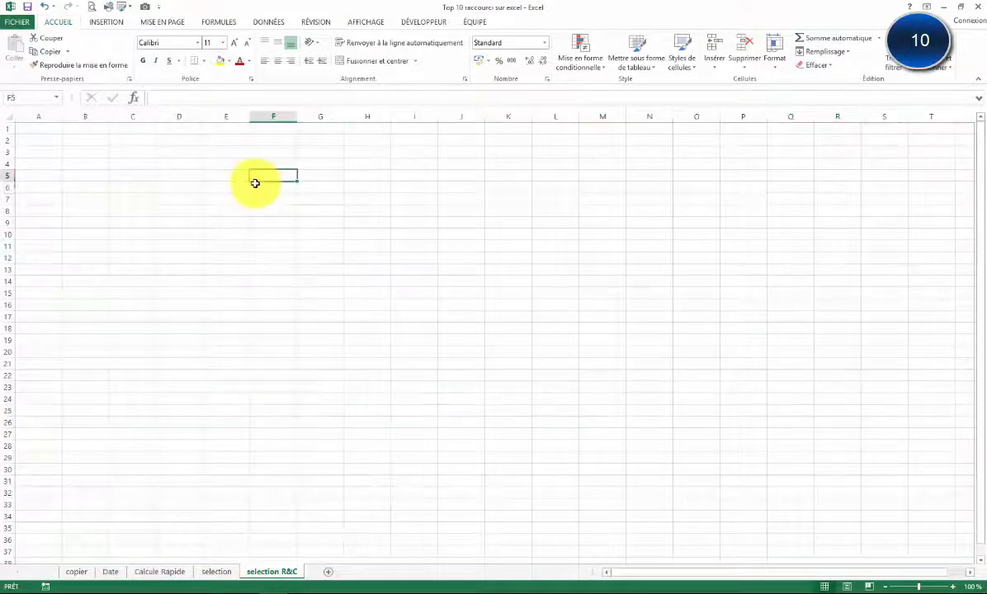
pyautogui.hotkey('shift', 'space')
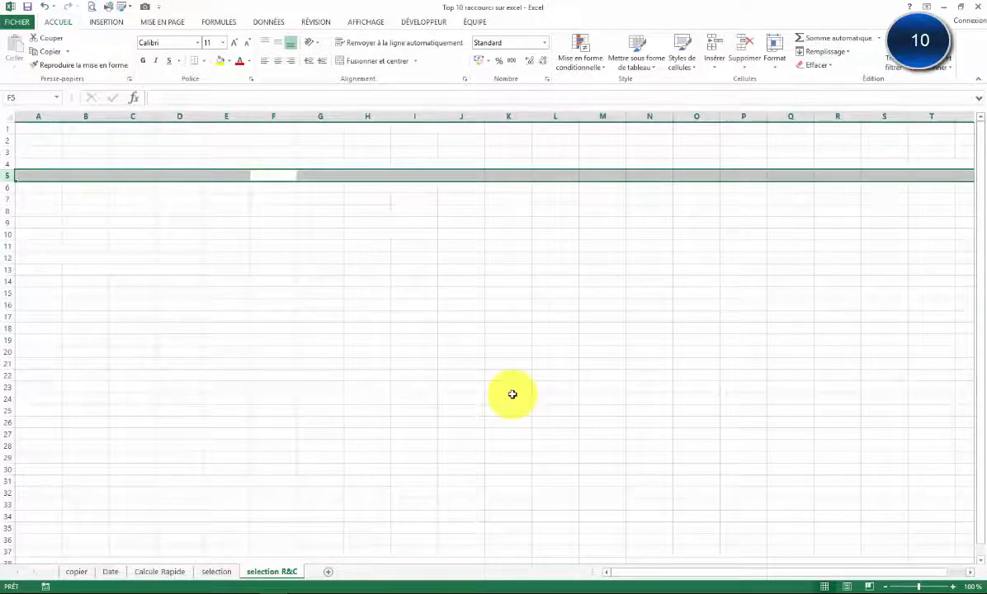
pyautogui.hotkey('ctrl', 'a')
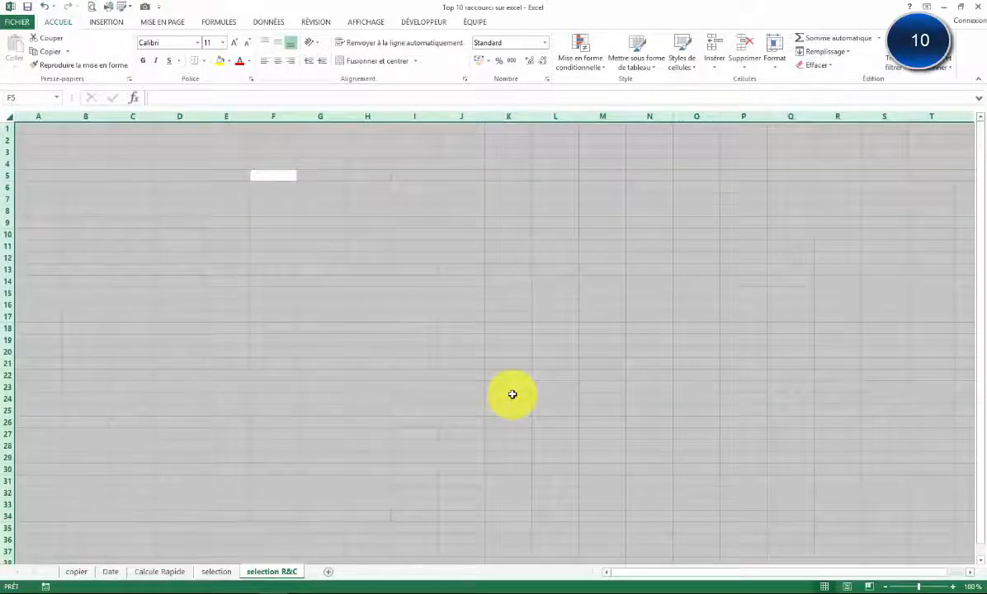